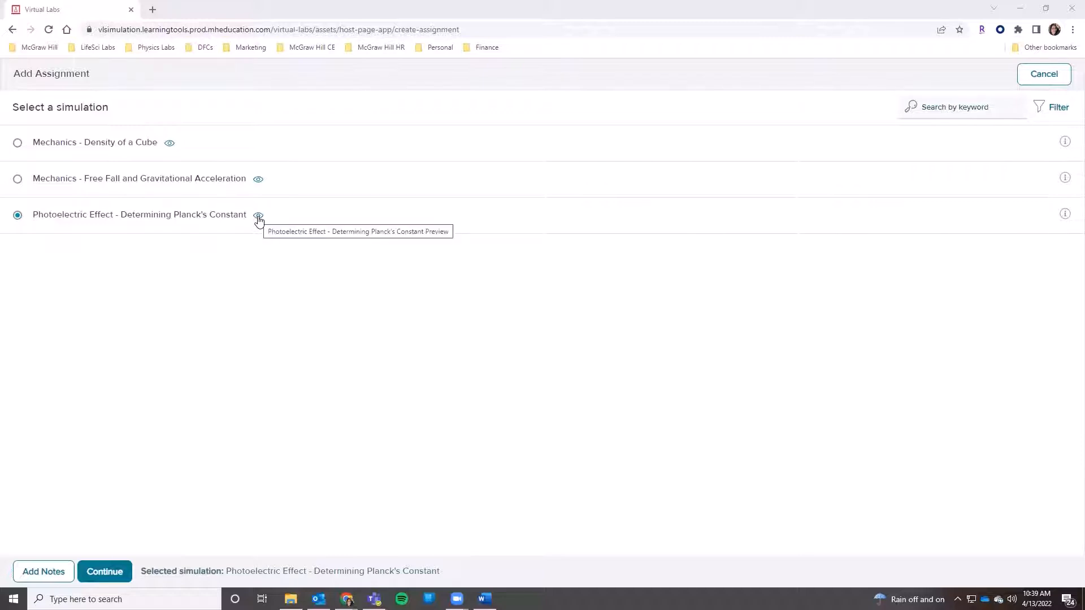
Step: Preview the Photoelectric Effect - Determining Planck's Constant simulation, continue to its laboratory simulation and dismiss the preview mode information
{"action": "left_click", "coordinate": [258, 217]}
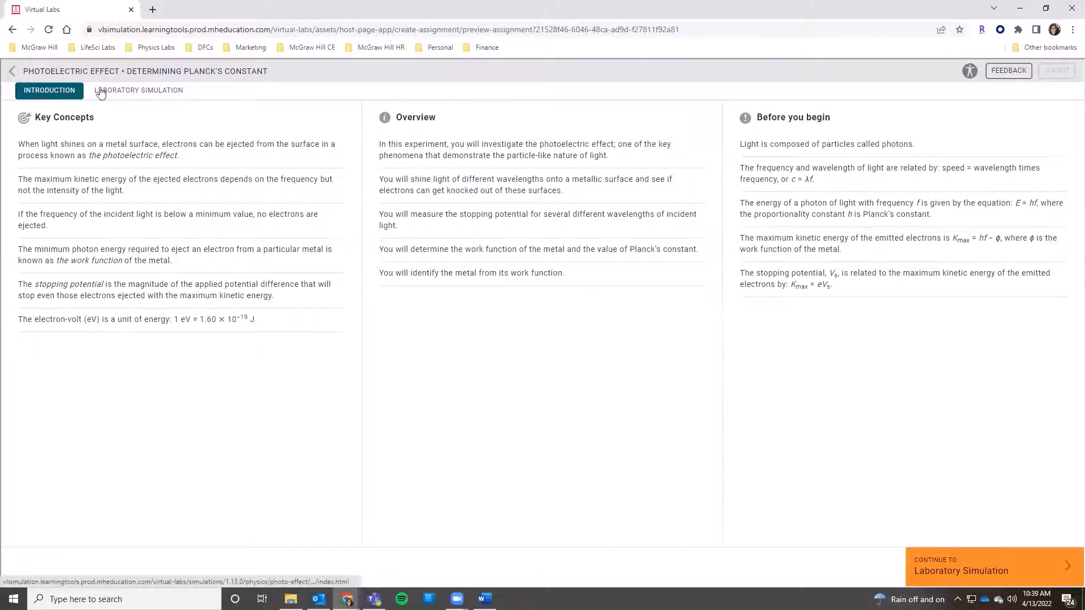
{"action": "left_click", "coordinate": [122, 100]}
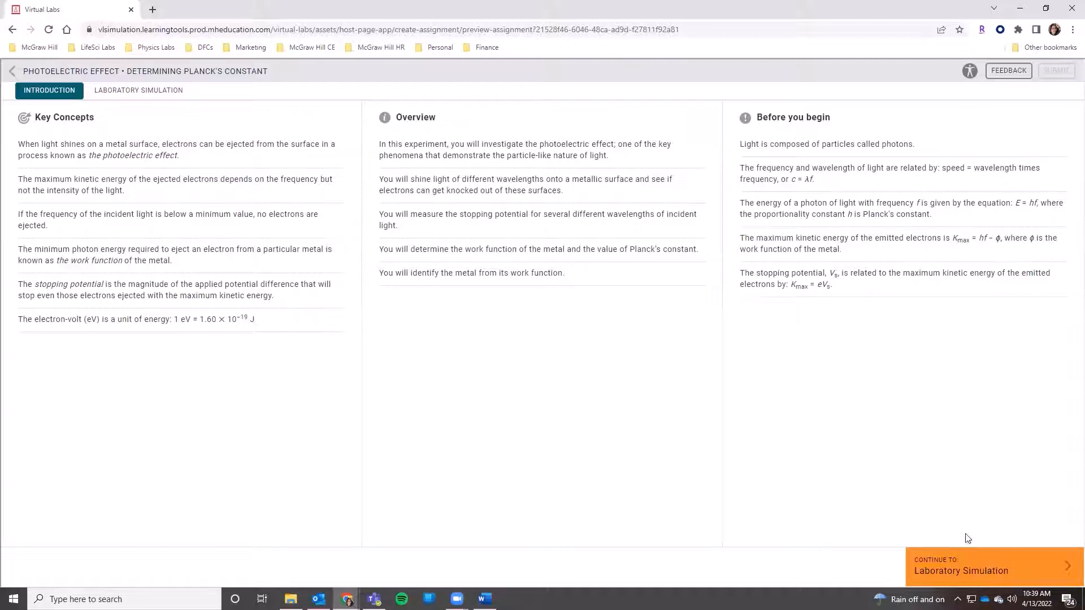
{"action": "left_click", "coordinate": [965, 571]}
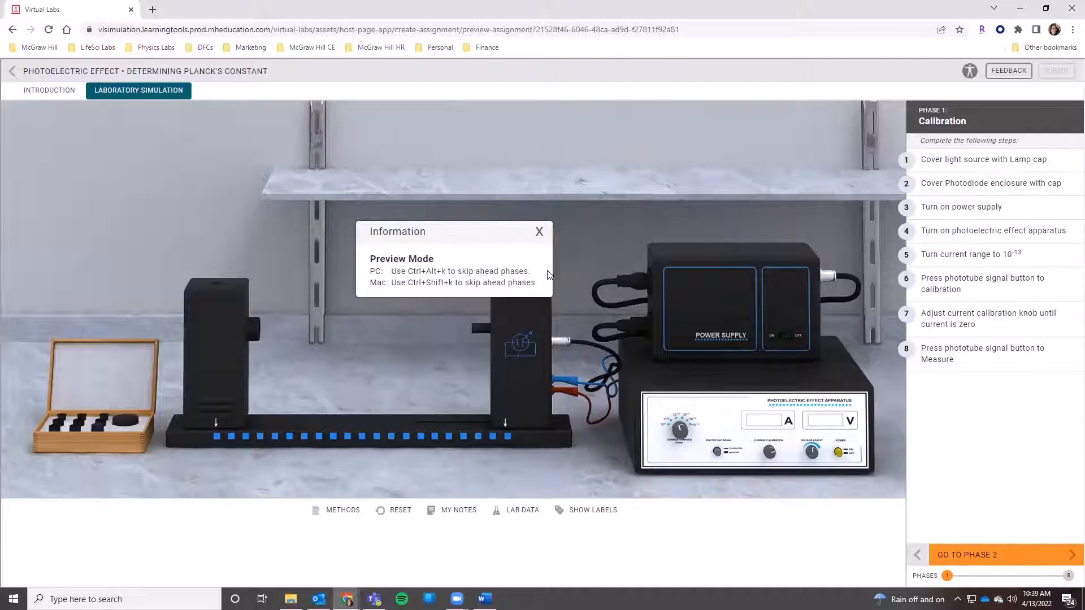
{"action": "left_click", "coordinate": [539, 233]}
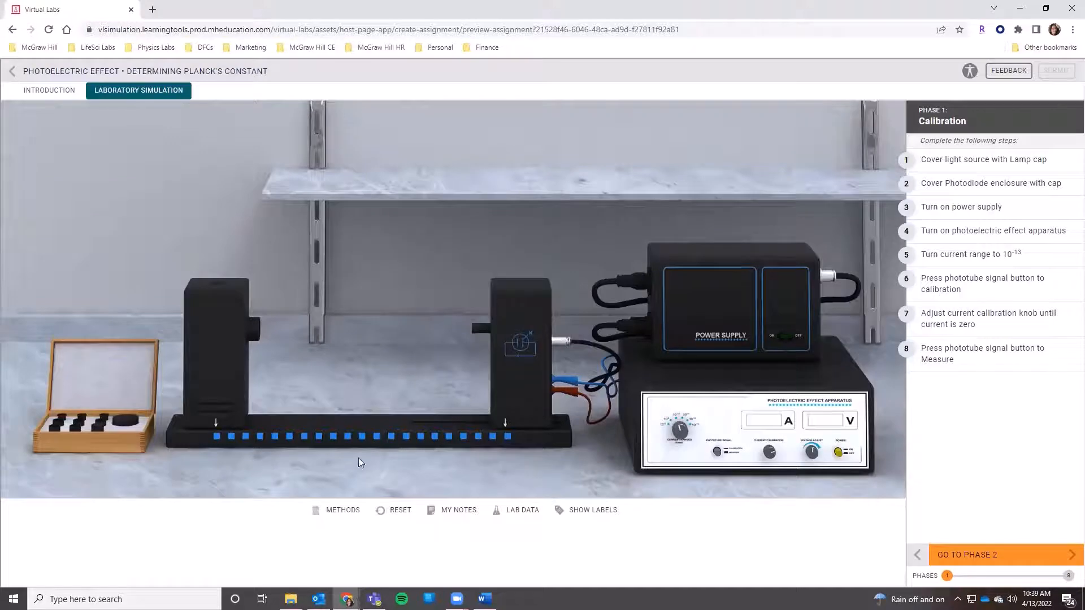
Step: Review the experiment's methods for the different phases and briefly show the equipment labels on the lab bench
{"action": "left_click", "coordinate": [338, 510]}
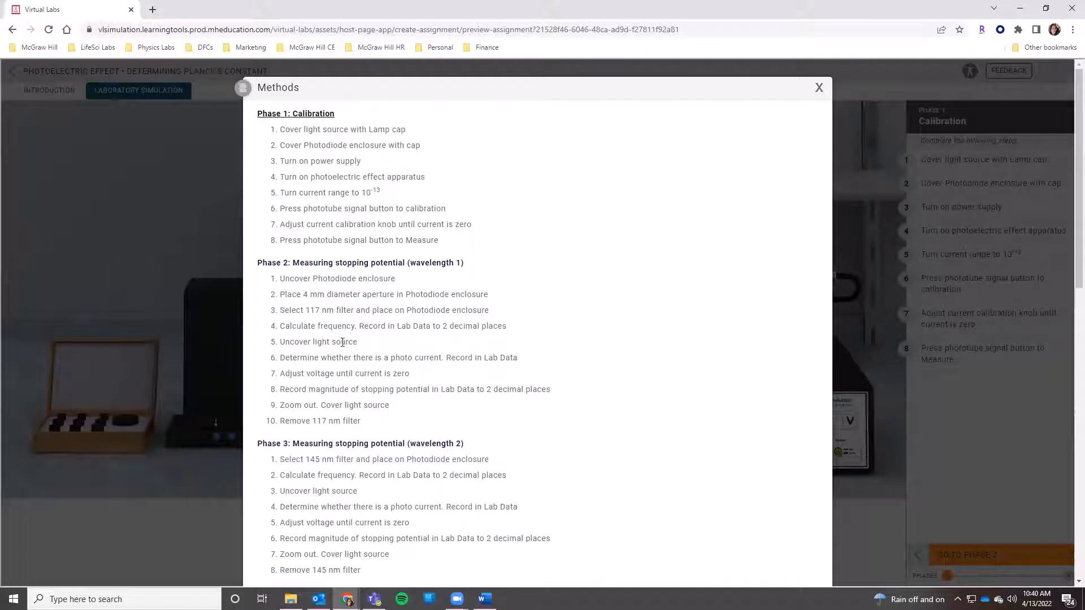
{"action": "scroll", "coordinate": [342, 342], "scroll_direction": "down", "scroll_amount": 2}
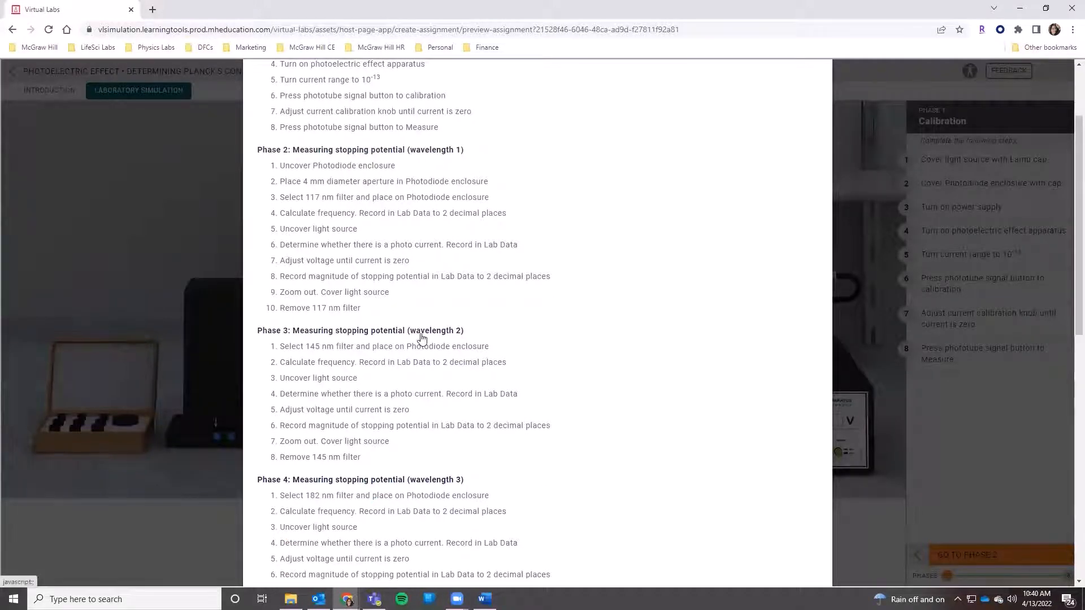
{"action": "scroll", "coordinate": [466, 477], "scroll_direction": "up", "scroll_amount": 1}
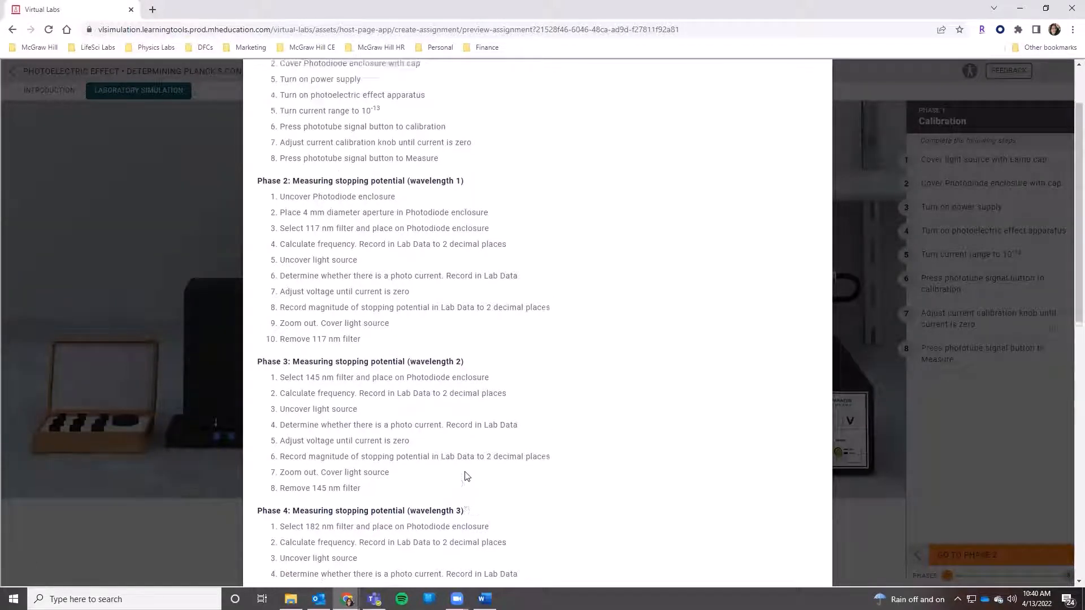
{"action": "scroll", "coordinate": [467, 477], "scroll_direction": "up", "scroll_amount": 2}
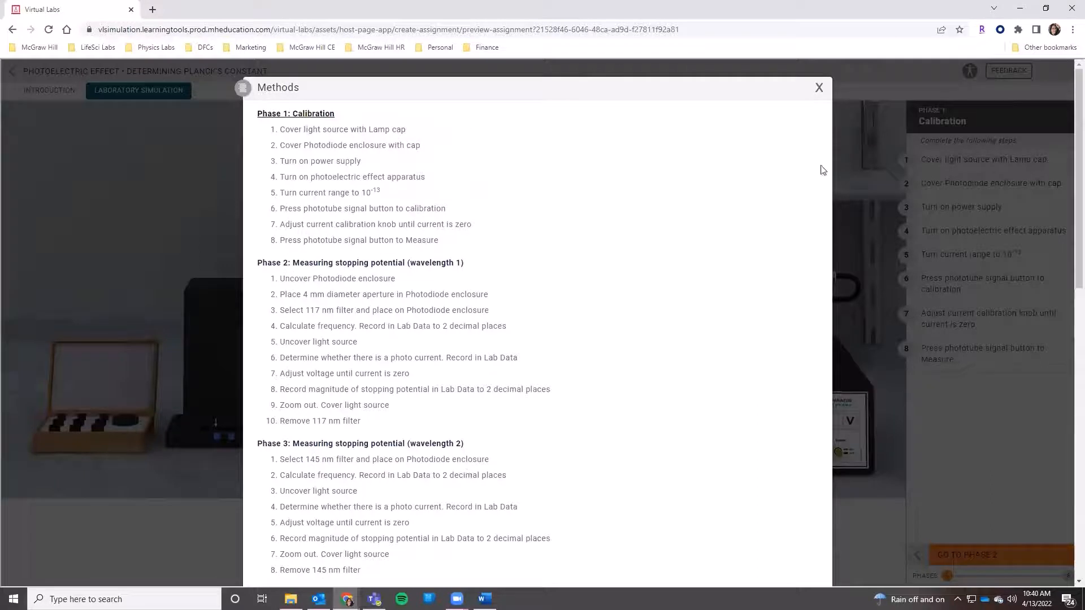
{"action": "left_click", "coordinate": [819, 88]}
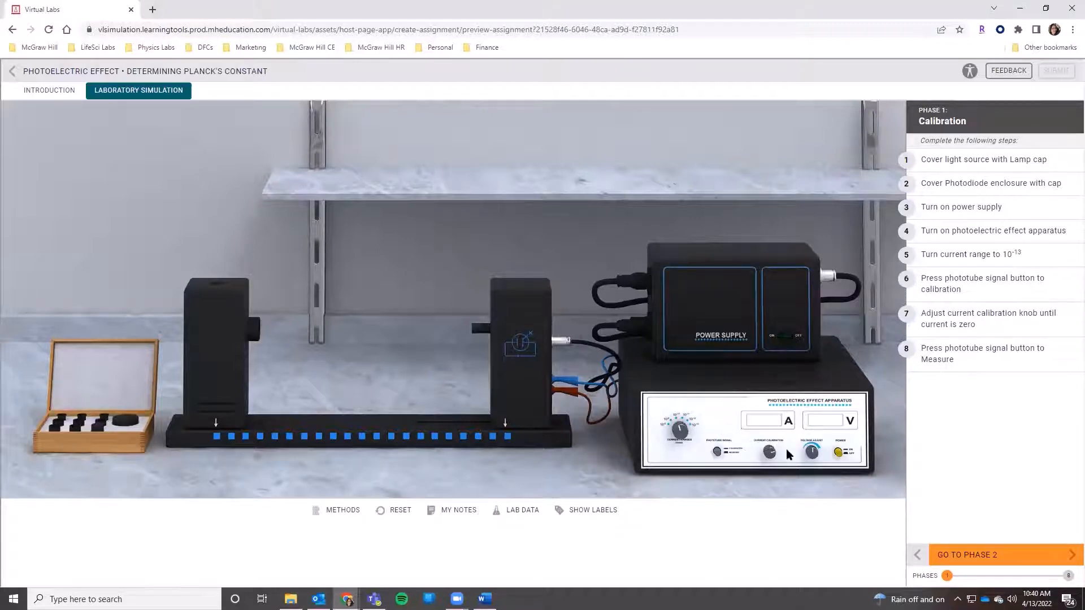
{"action": "left_click", "coordinate": [592, 511]}
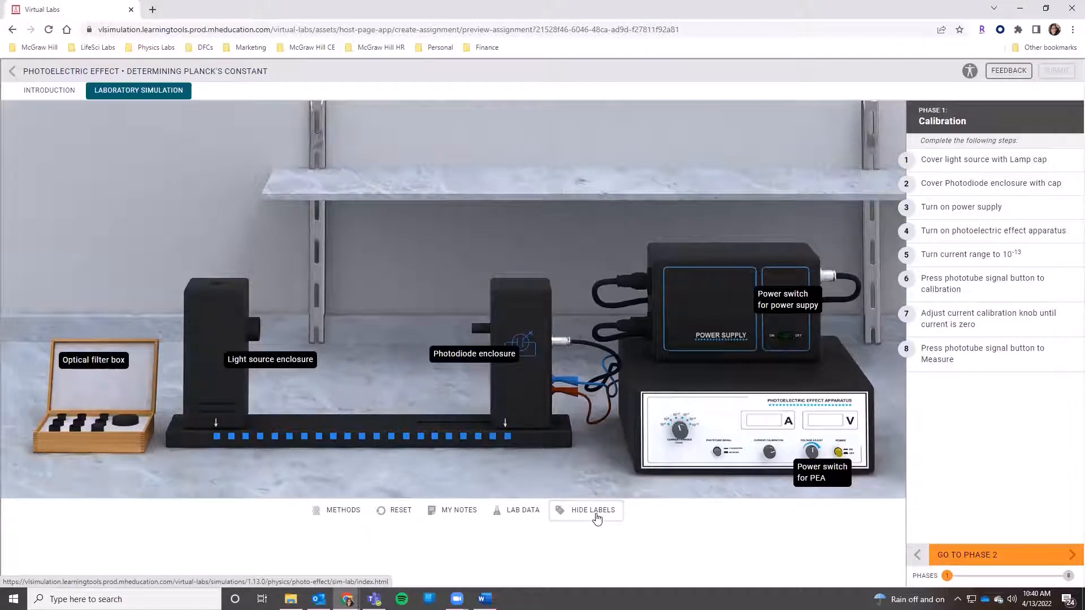
{"action": "left_click", "coordinate": [597, 518]}
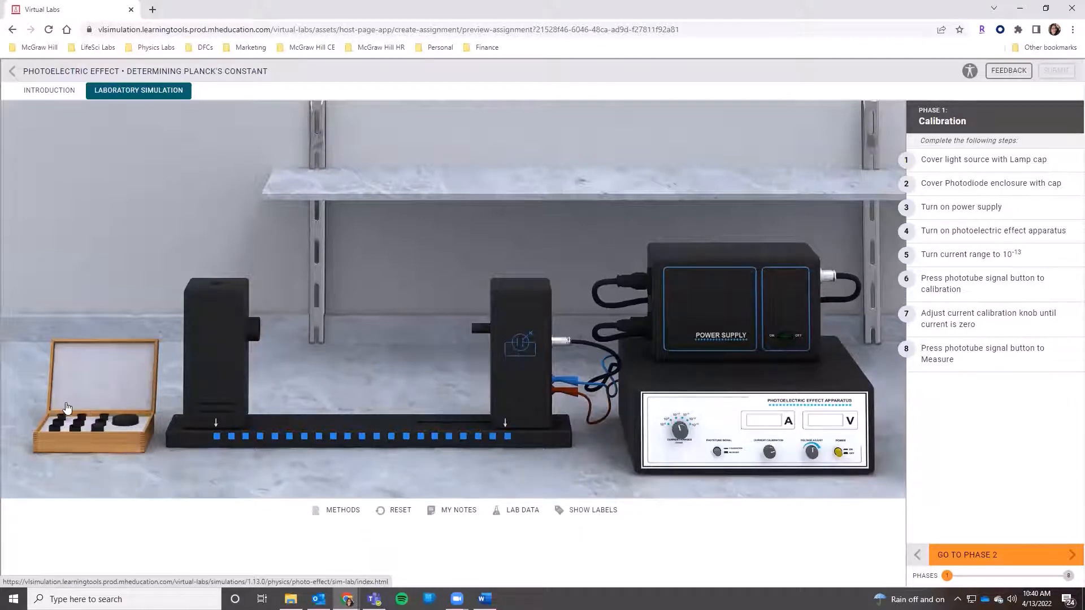
Step: Cover the light source with the Lamp cap and the photodiode enclosure with the Photodiode cap
{"action": "left_click", "coordinate": [100, 421]}
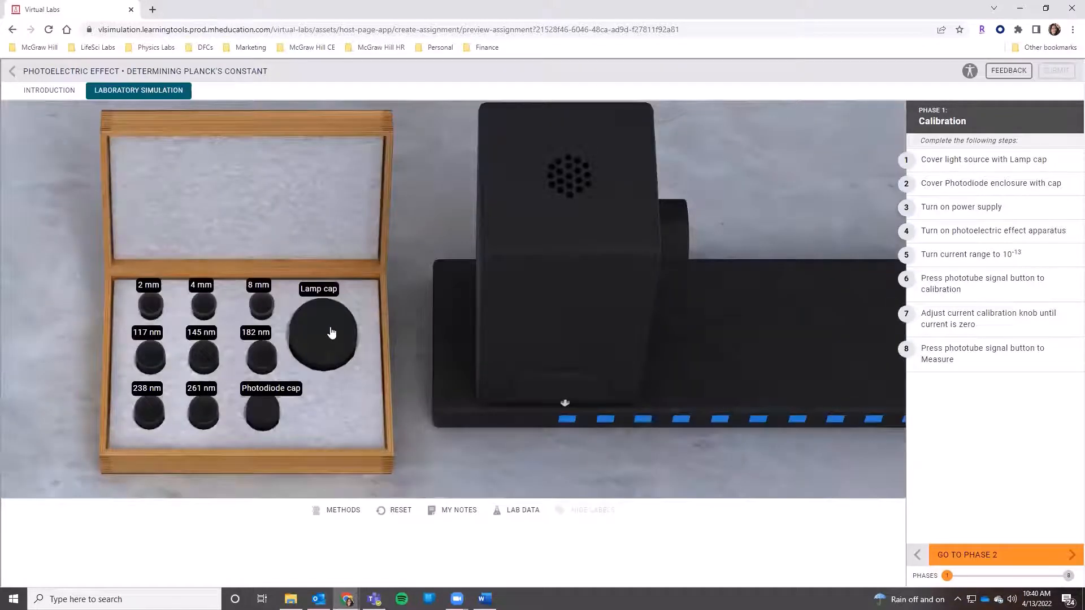
{"action": "left_click", "coordinate": [331, 333]}
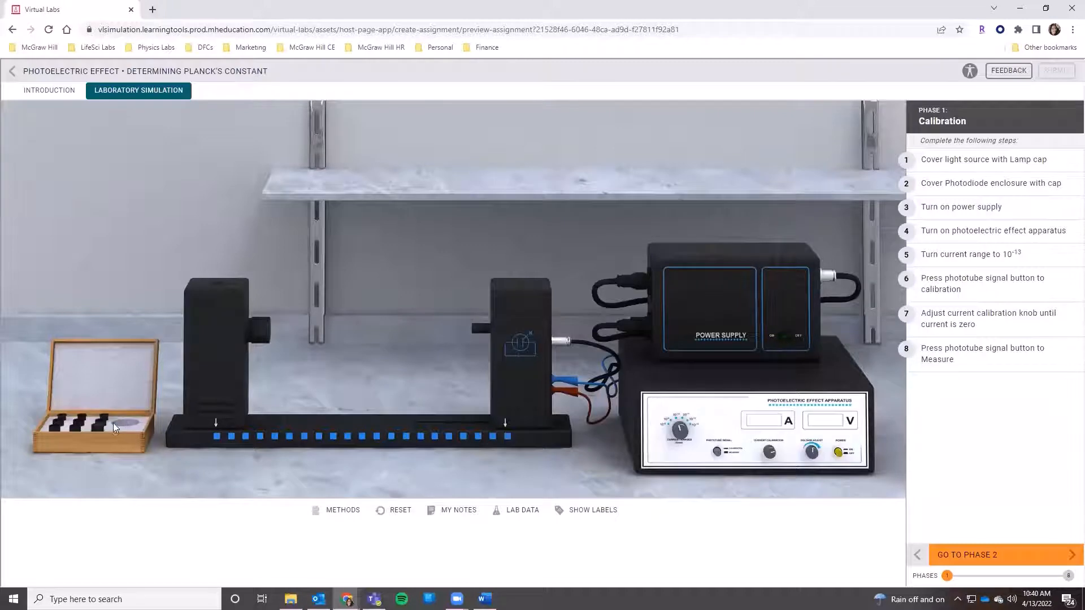
{"action": "left_click", "coordinate": [142, 430]}
Step: Check which calibration steps remain by trying to advance to Phase 2, and dismiss the alert
{"action": "left_click", "coordinate": [986, 554]}
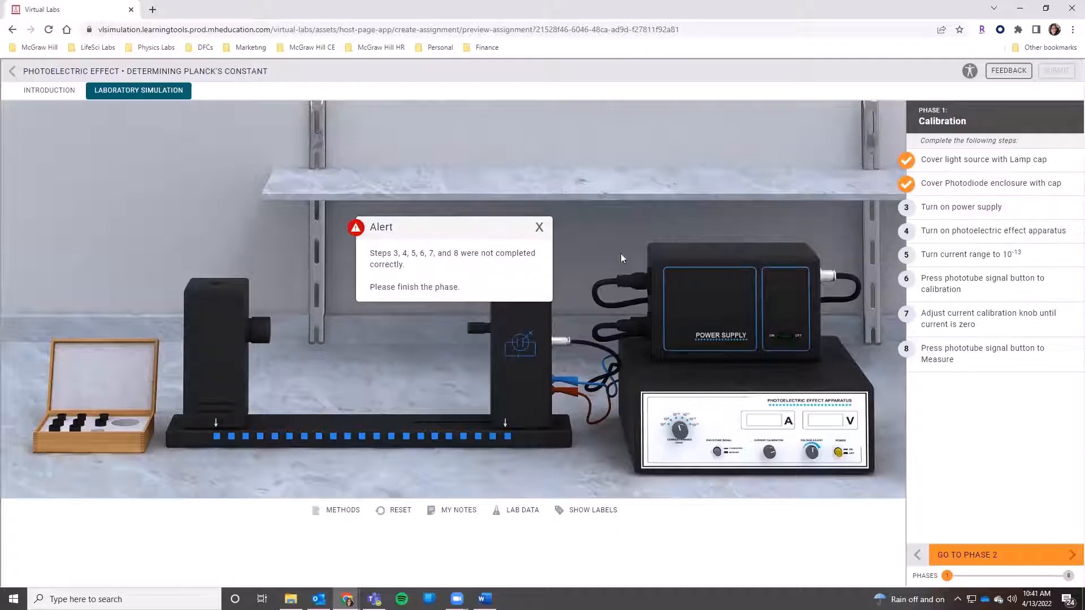
{"action": "triple_click", "coordinate": [399, 261]}
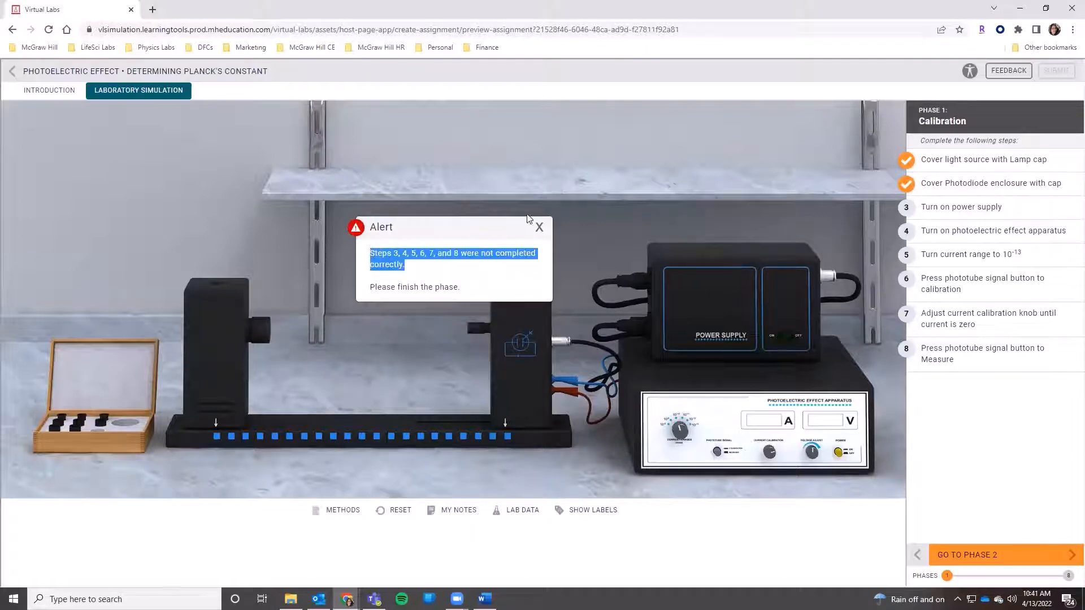
{"action": "left_click", "coordinate": [539, 228]}
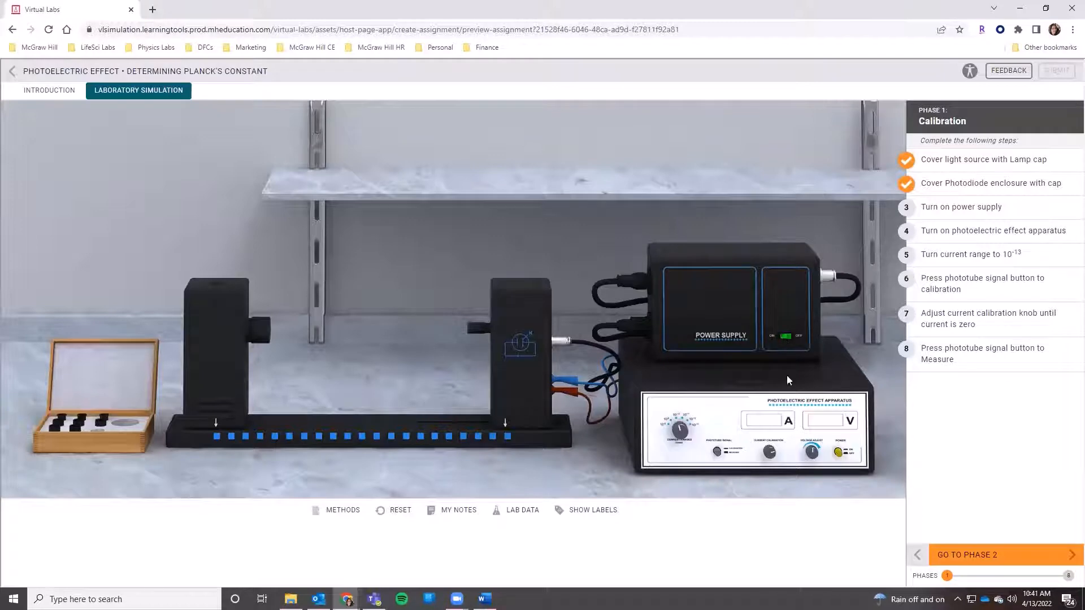
Step: Turn on the photoelectric effect apparatus and set its current range to 10^-13 A
{"action": "left_click", "coordinate": [839, 454]}
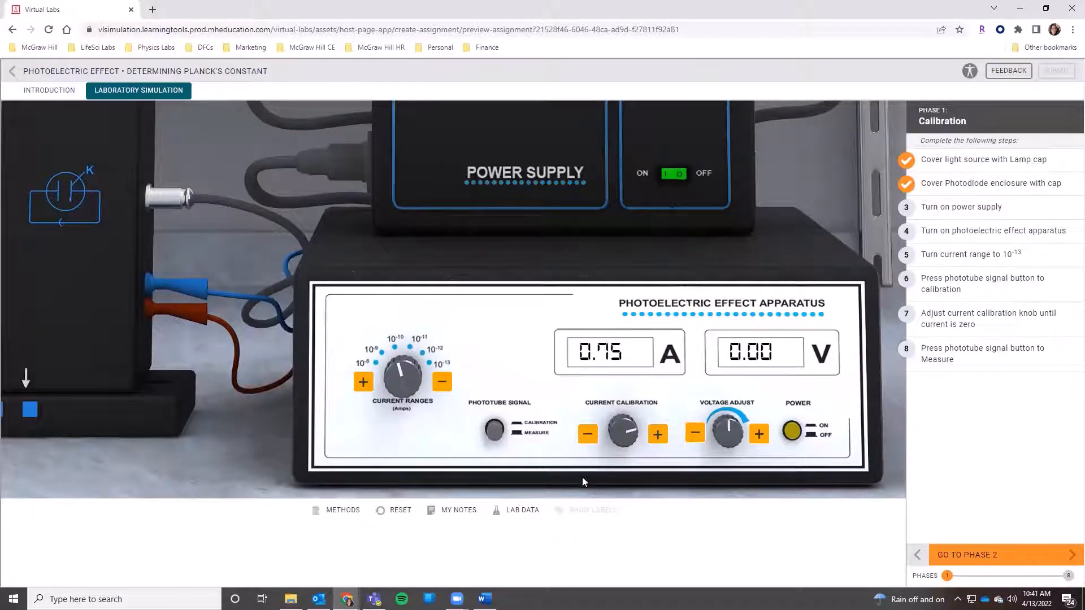
{"action": "left_click", "coordinate": [444, 384]}
{"action": "left_click", "coordinate": [444, 384]}
{"action": "left_click", "coordinate": [444, 385]}
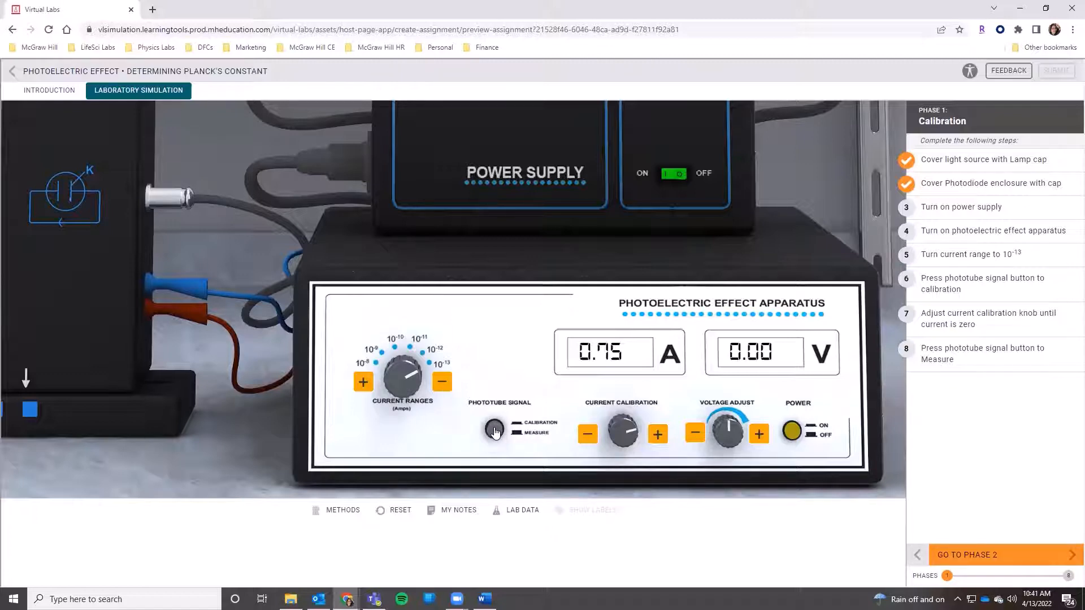
Step: With the phototube signal set to calibration, adjust the current calibration knob until the current is 0.00 A
{"action": "left_click", "coordinate": [588, 436]}
{"action": "left_click", "coordinate": [588, 436]}
{"action": "left_click", "coordinate": [588, 437]}
{"action": "left_click", "coordinate": [588, 438]}
{"action": "left_click", "coordinate": [588, 438]}
{"action": "left_click", "coordinate": [588, 438]}
{"action": "left_click", "coordinate": [588, 438]}
{"action": "left_click", "coordinate": [587, 438]}
{"action": "left_click", "coordinate": [588, 438]}
{"action": "left_click", "coordinate": [588, 438]}
{"action": "left_click", "coordinate": [588, 438]}
{"action": "left_click", "coordinate": [588, 438]}
{"action": "left_click", "coordinate": [587, 437]}
{"action": "left_click", "coordinate": [588, 438]}
{"action": "left_click", "coordinate": [588, 438]}
{"action": "left_click", "coordinate": [657, 435]}
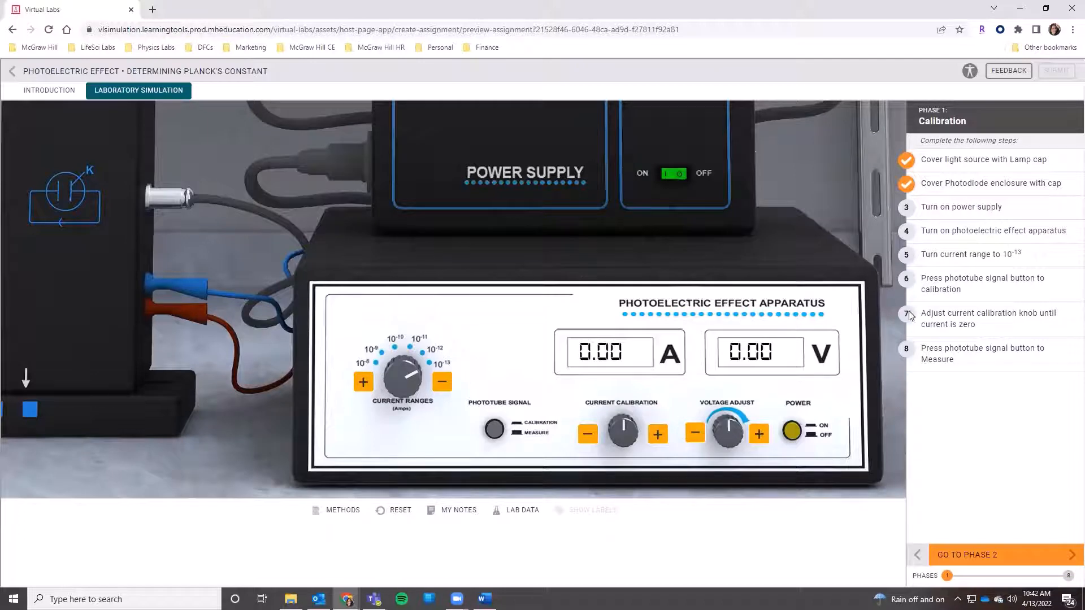
Step: Switch the phototube signal to Measure and advance to Phase 2
{"action": "left_click", "coordinate": [494, 429]}
{"action": "left_click", "coordinate": [986, 562]}
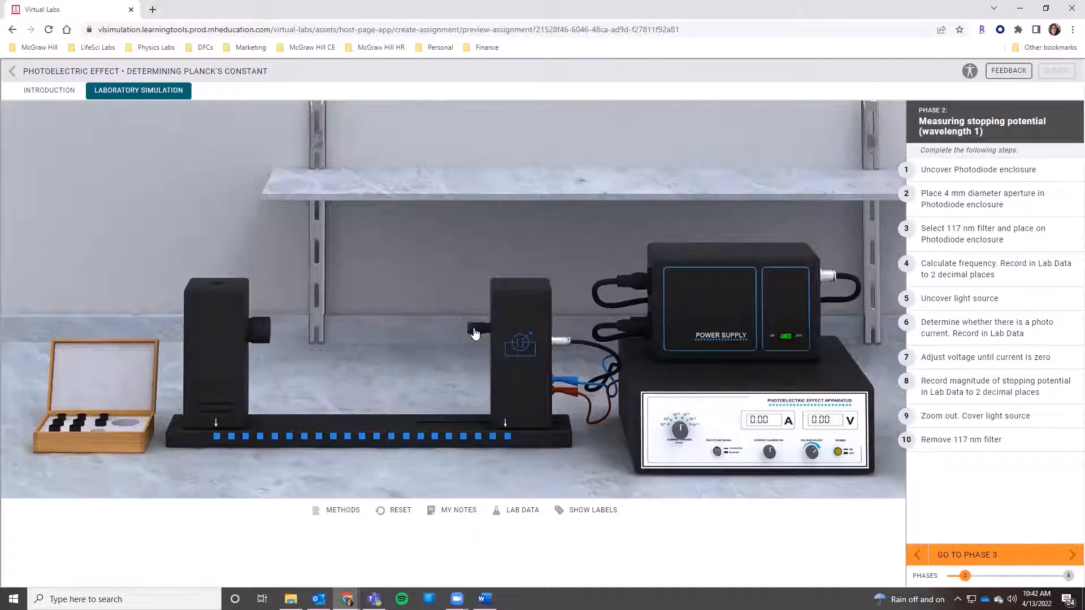
Step: Uncover the photodiode enclosure and fit it with the 4 mm aperture and the 117 nm filter
{"action": "left_click_drag", "start_coordinate": [475, 334], "coordinate": [98, 432]}
{"action": "left_click", "coordinate": [95, 419]}
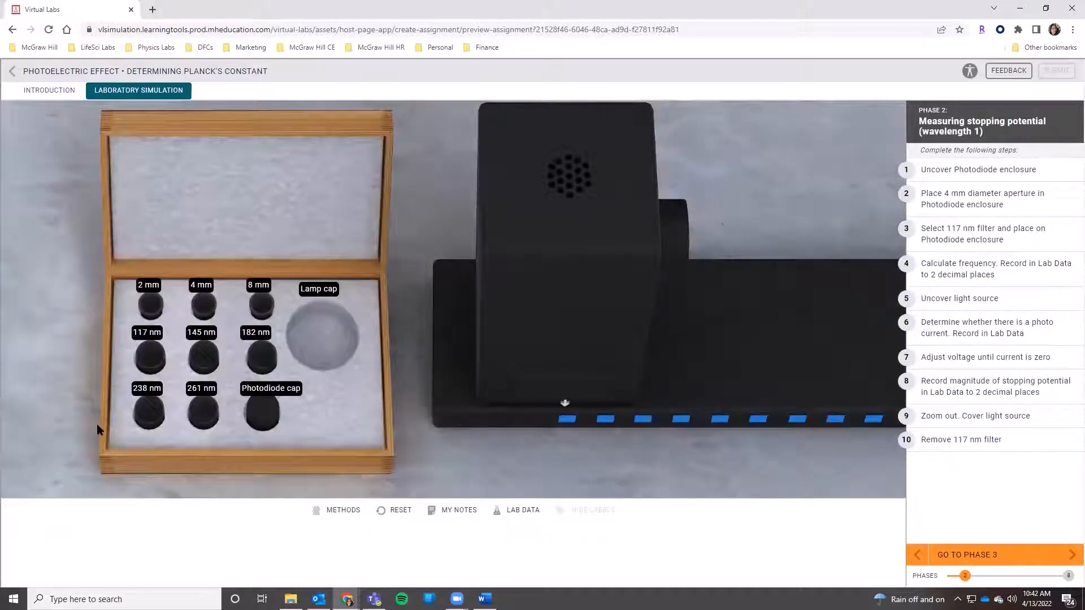
{"action": "left_click", "coordinate": [206, 307]}
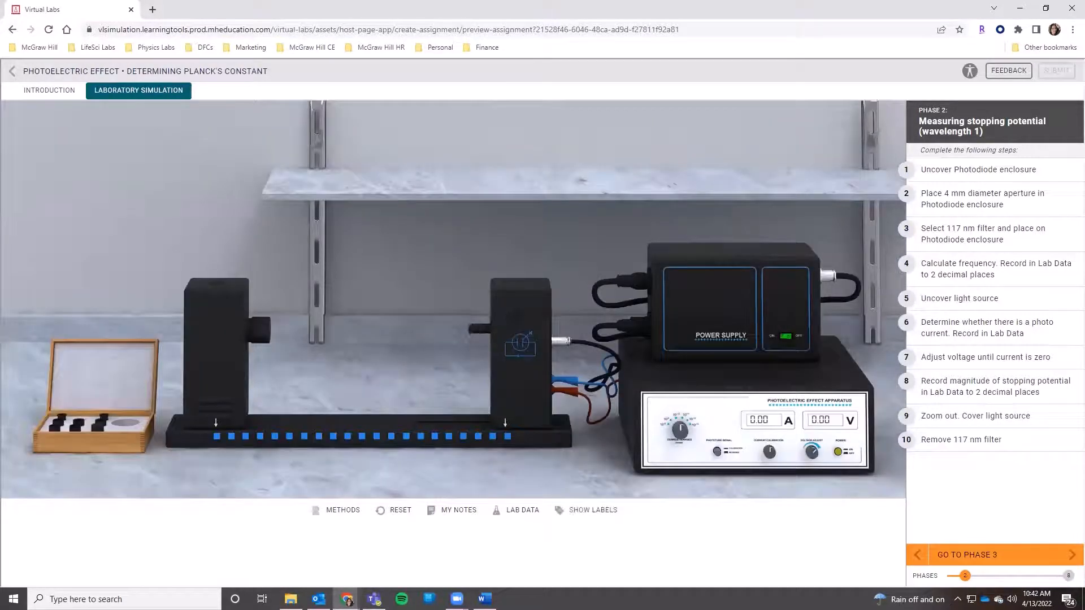
{"action": "left_click", "coordinate": [511, 394]}
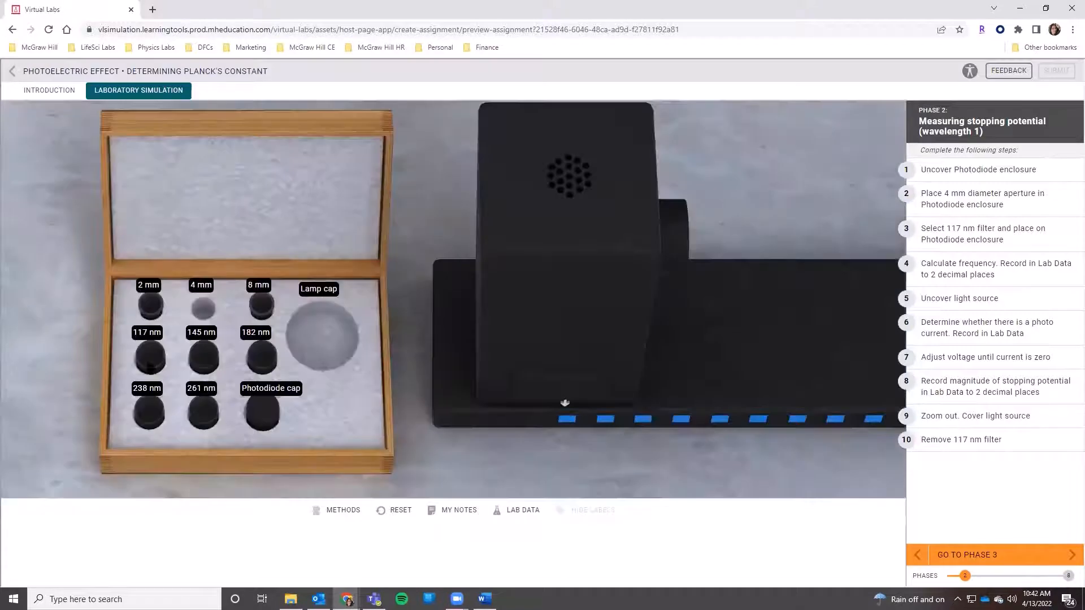
{"action": "left_click", "coordinate": [152, 360]}
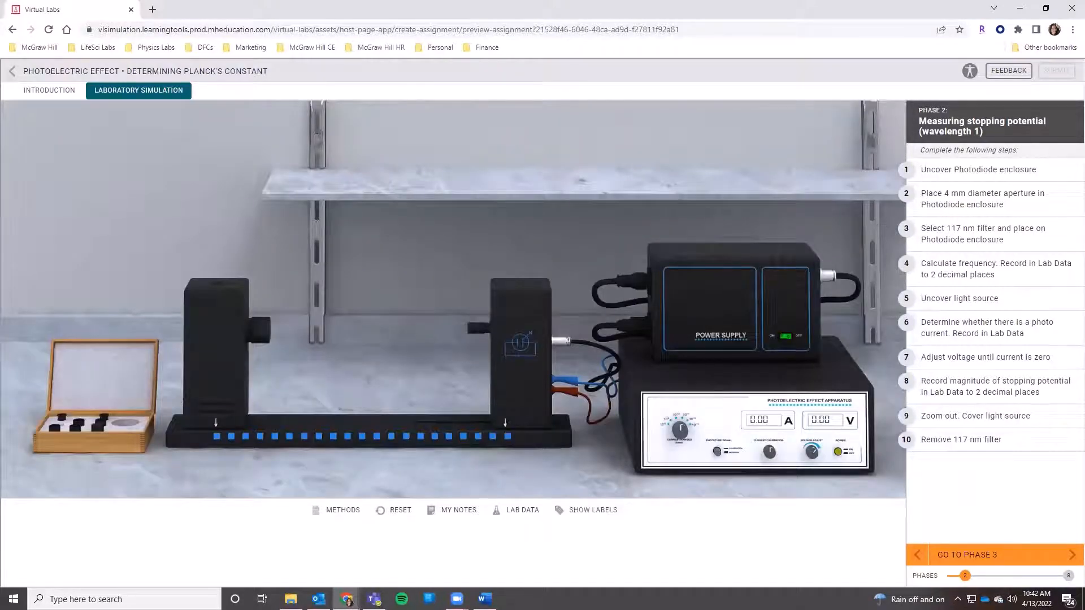
Step: Check which Phase 2 steps remain by trying to advance to Phase 3, and dismiss the alert
{"action": "left_click", "coordinate": [1015, 555]}
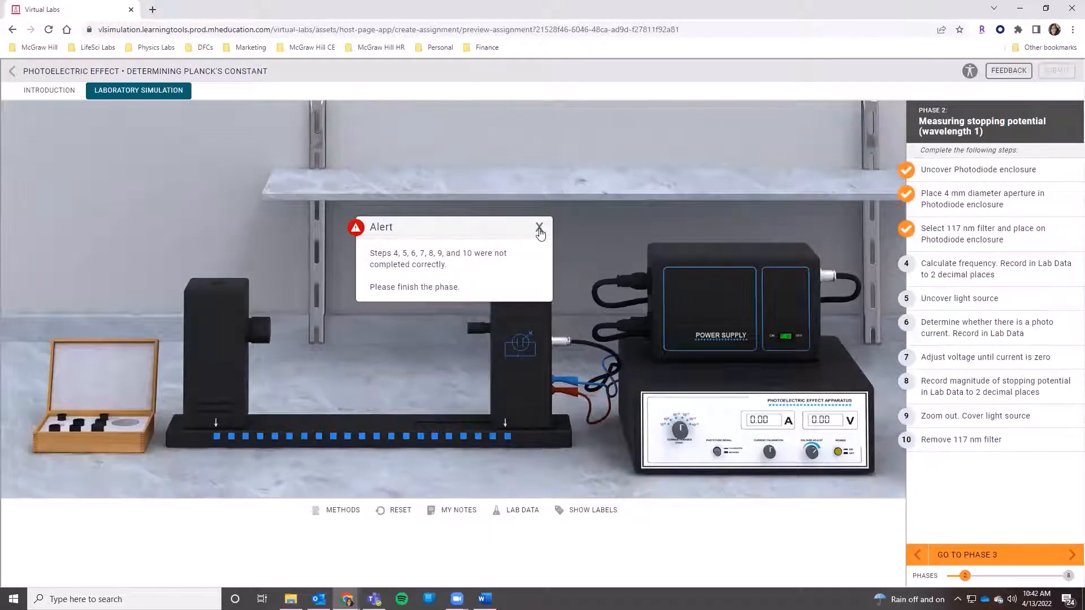
{"action": "left_click", "coordinate": [539, 228]}
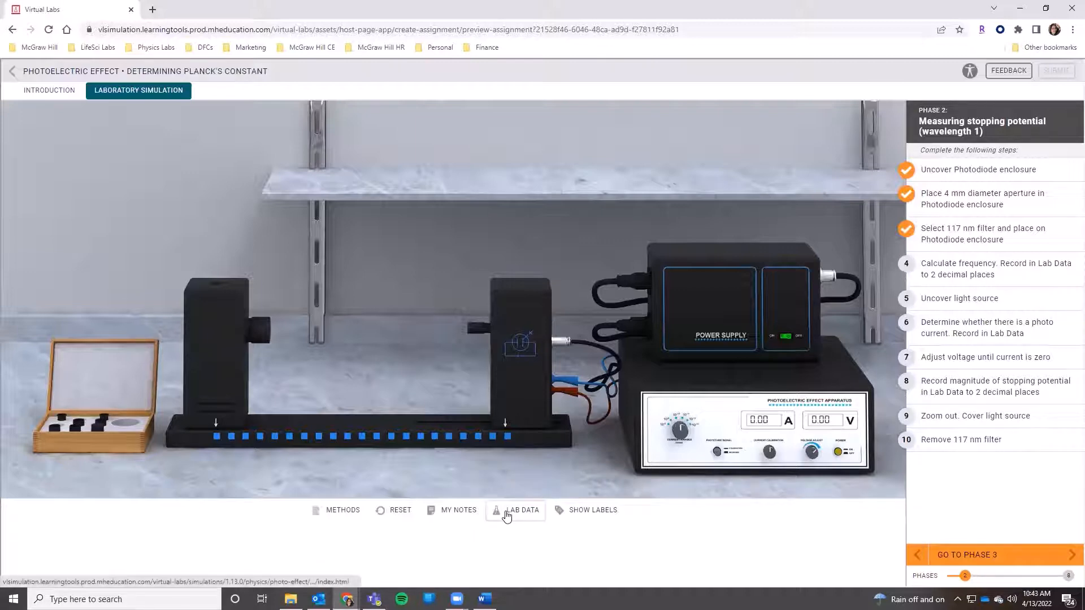
Step: Open the lab data table, enter 25.6 as the frequency for the 117 nm wavelength and read the feedback
{"action": "left_click", "coordinate": [515, 518]}
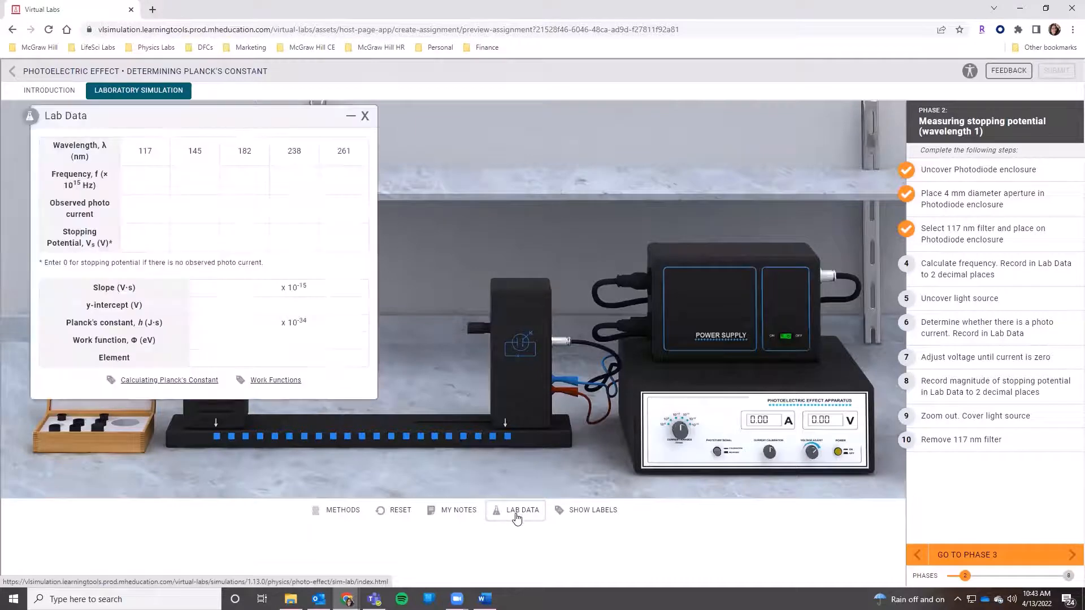
{"action": "left_click", "coordinate": [146, 179]}
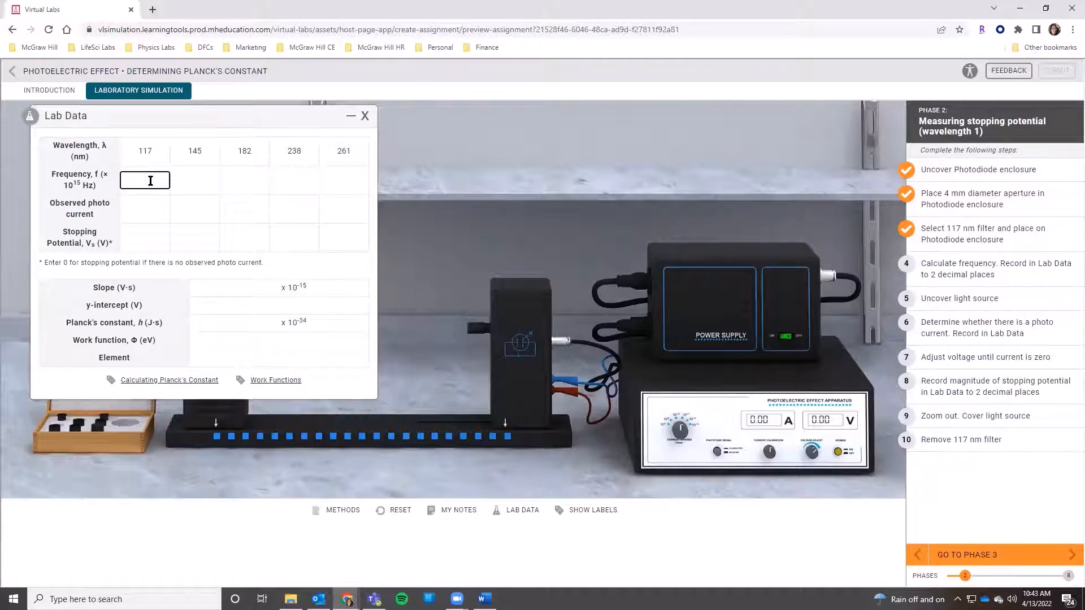
{"action": "type", "text": "25.6"}
{"action": "left_click", "coordinate": [181, 140]}
{"action": "left_click_drag", "start_coordinate": [52, 145], "coordinate": [96, 146]}
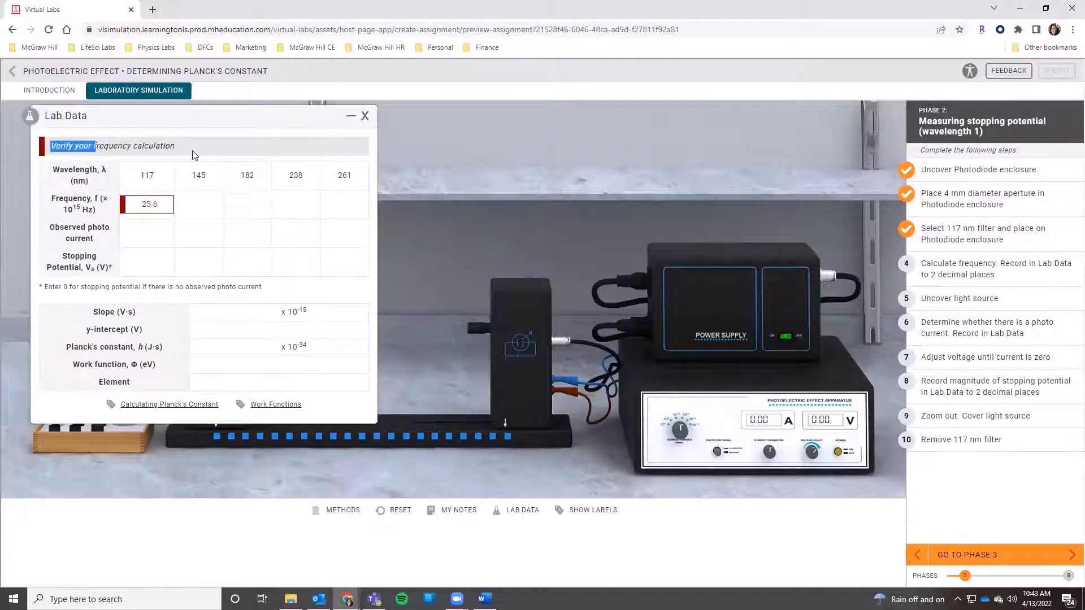
{"action": "left_click_drag", "start_coordinate": [192, 152], "coordinate": [192, 154]}
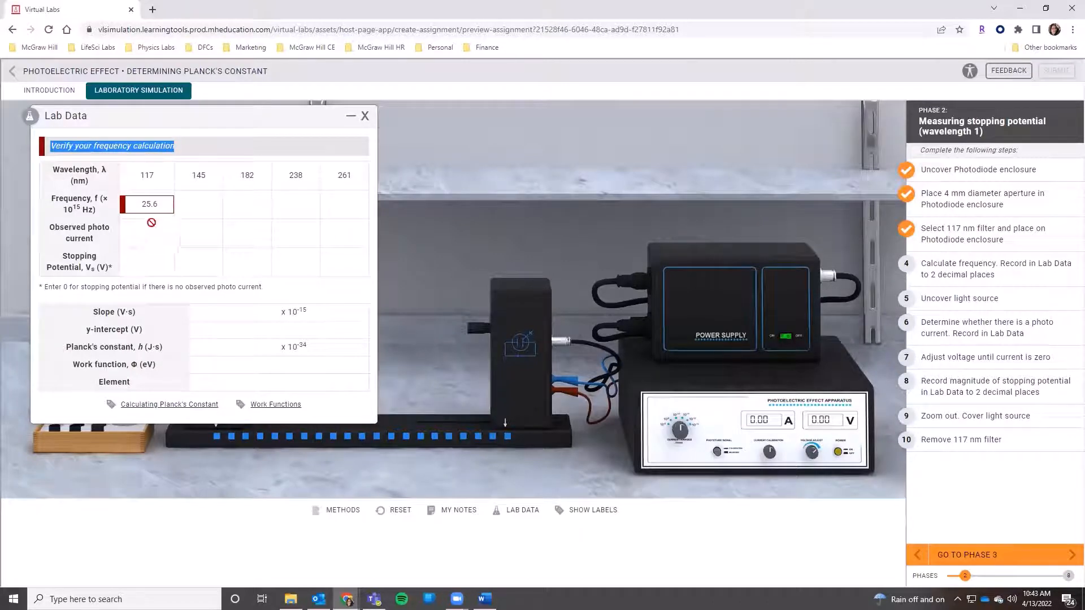
Step: Correct the frequency for the 117 nm wavelength to 2.56 in the lab data
{"action": "left_click", "coordinate": [165, 207]}
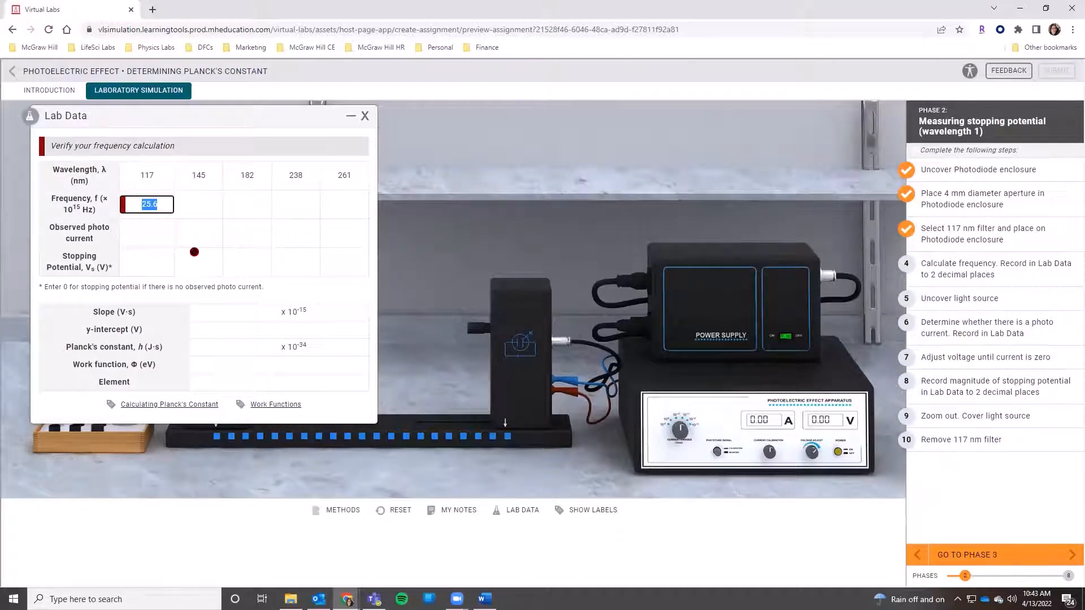
{"action": "type", "text": "2.5"}
{"action": "left_click", "coordinate": [148, 125]}
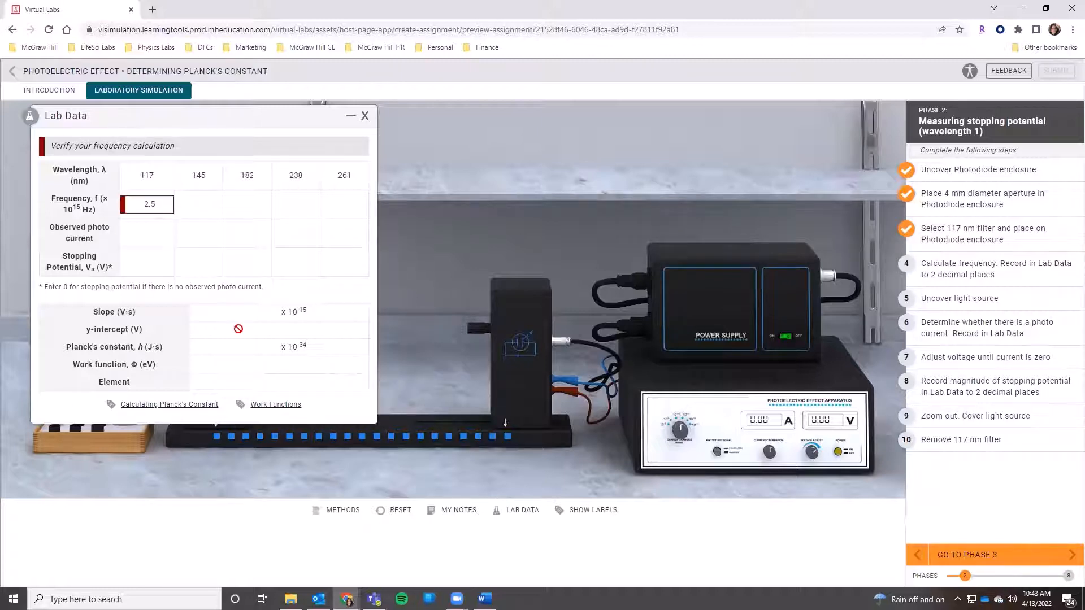
{"action": "left_click", "coordinate": [162, 207]}
{"action": "type", "text": "6"}
{"action": "left_click", "coordinate": [283, 302]}
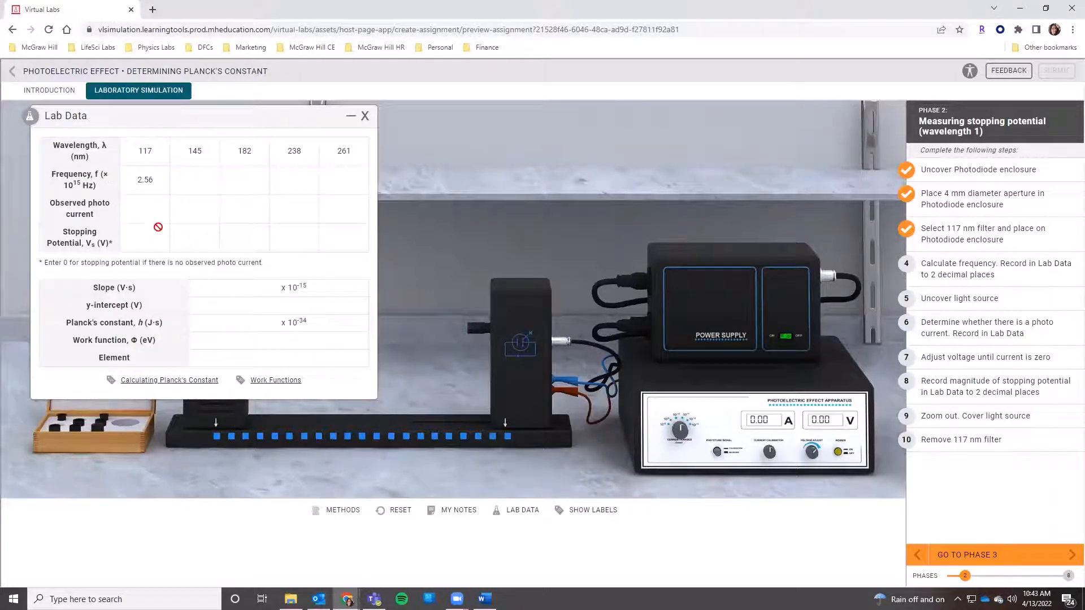
Step: Try 2.5 as the frequency for the 117 nm wavelength, and restore it to 2.56
{"action": "left_click", "coordinate": [165, 183]}
{"action": "key", "text": "BackSpace"}
{"action": "left_click", "coordinate": [306, 448]}
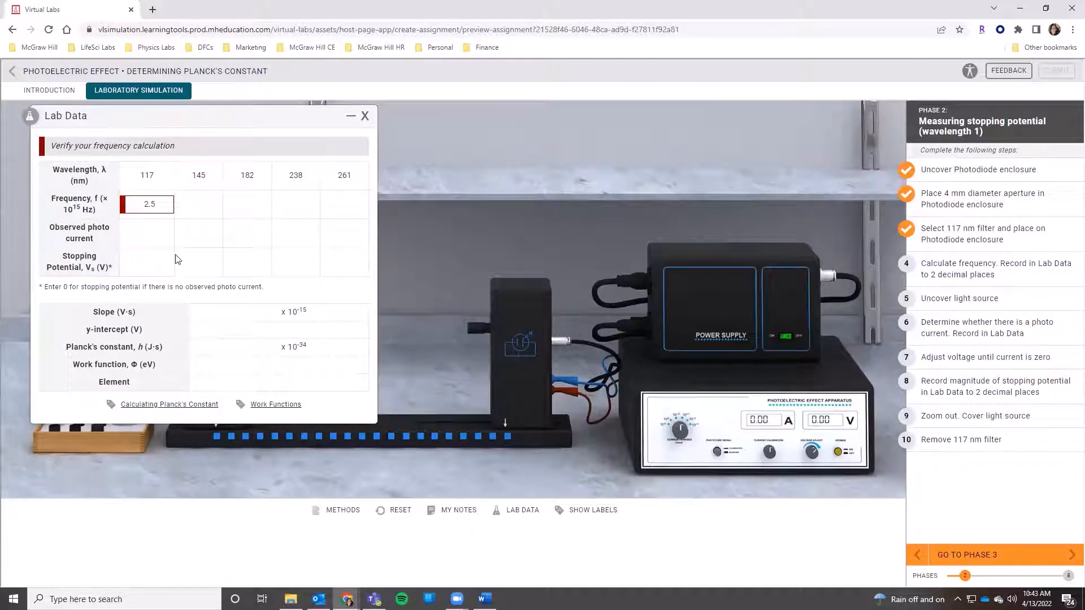
{"action": "left_click", "coordinate": [164, 208]}
{"action": "type", "text": "6"}
{"action": "key", "text": "Return"}
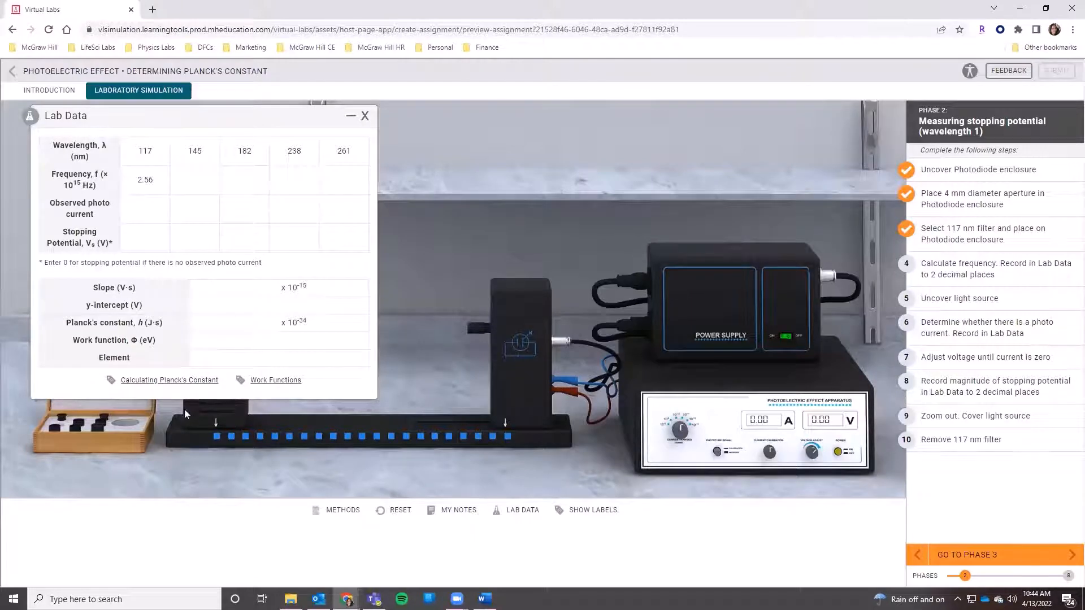
Step: Review the Calculating Planck's Constant example and the Work Functions table from the lab data, and close the lab data
{"action": "left_click", "coordinate": [129, 381]}
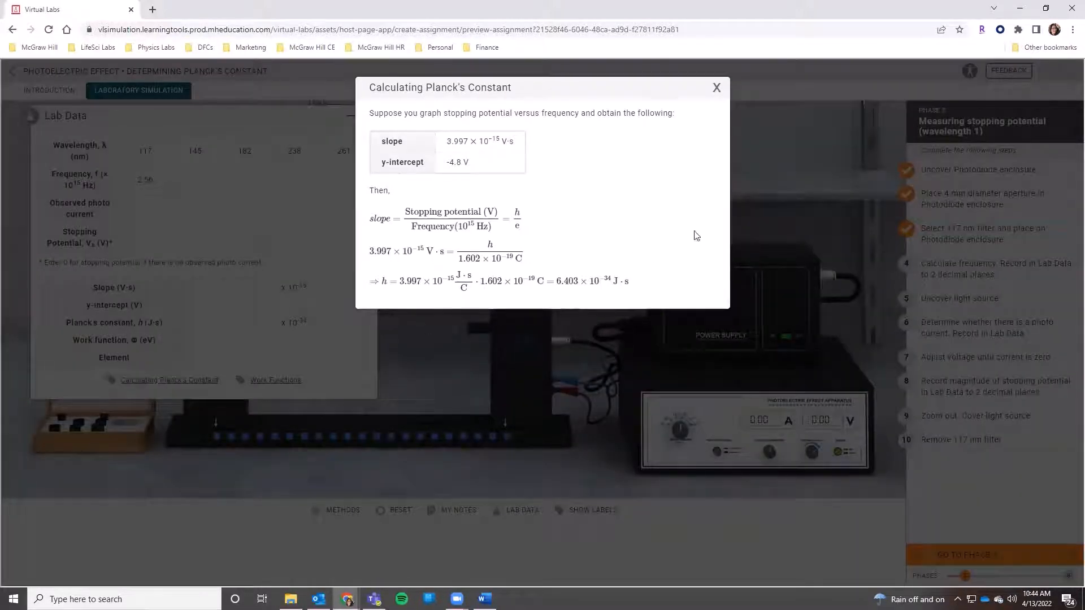
{"action": "left_click", "coordinate": [717, 88]}
{"action": "left_click", "coordinate": [277, 381]}
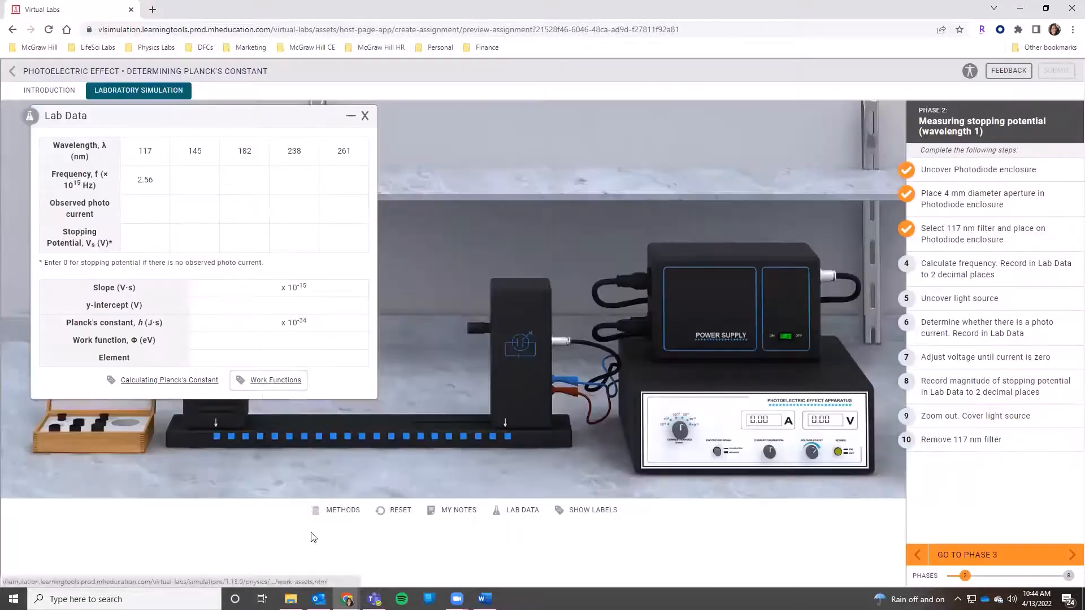
{"action": "left_click", "coordinate": [716, 89]}
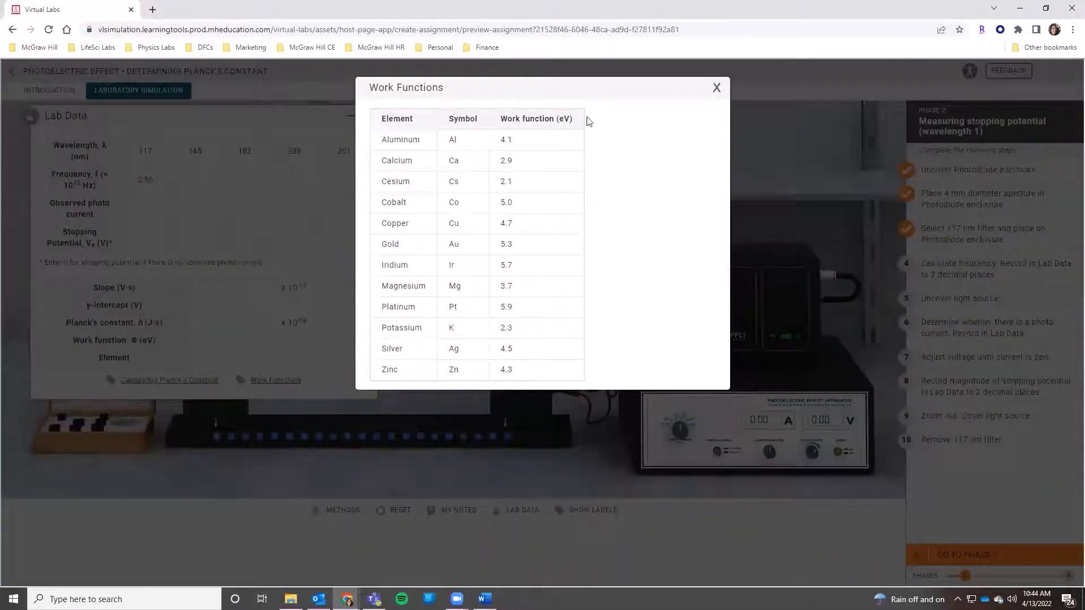
{"action": "left_click", "coordinate": [361, 115]}
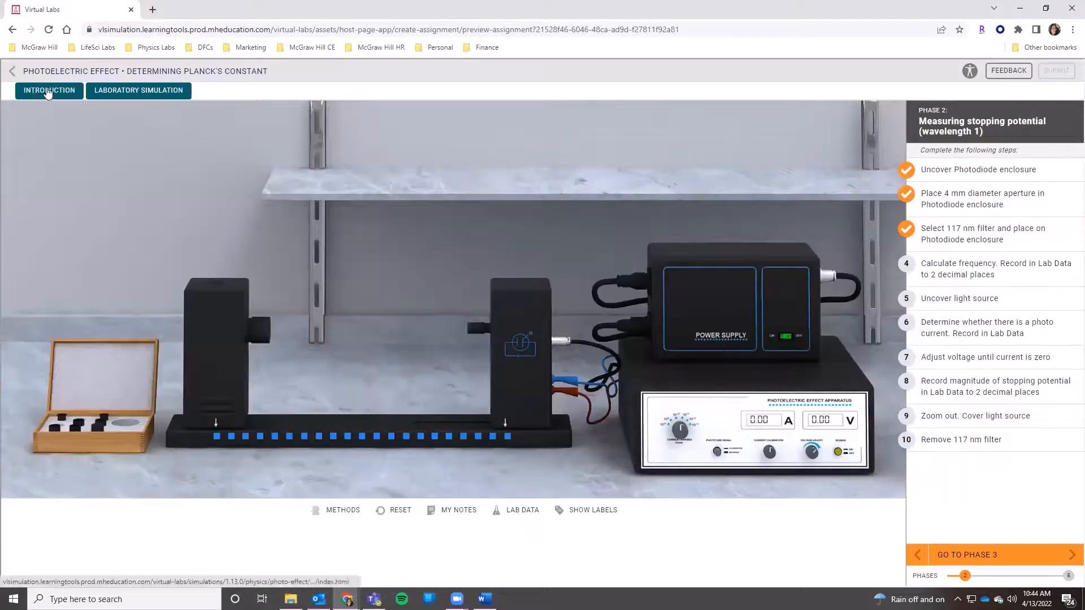
Step: Review the lab's key concepts, overview and preparation notes in the introduction, and return to the laboratory simulation
{"action": "left_click", "coordinate": [48, 93]}
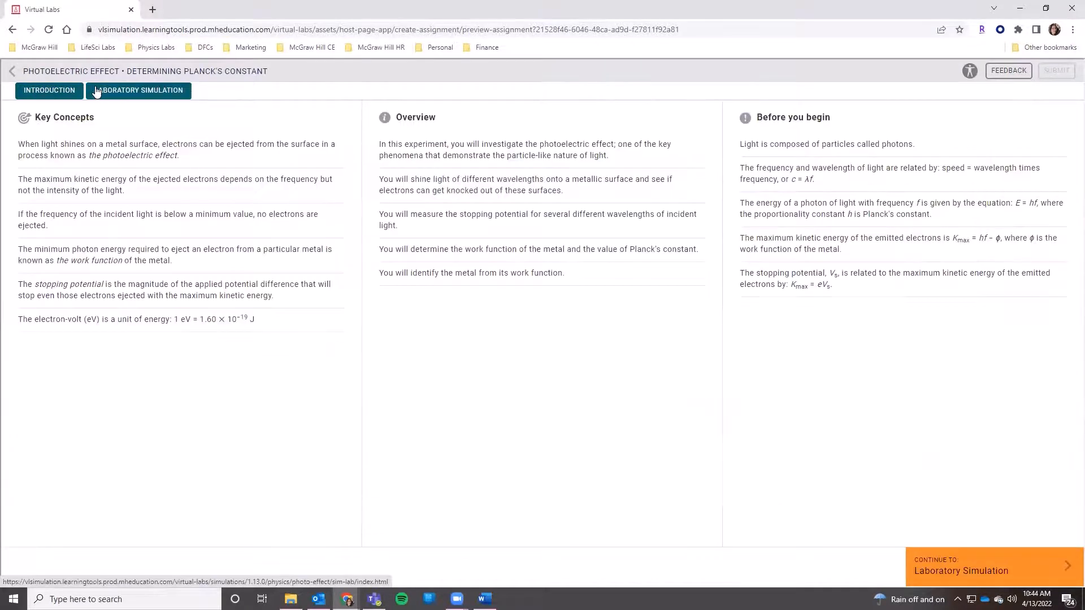
{"action": "left_click", "coordinate": [96, 92]}
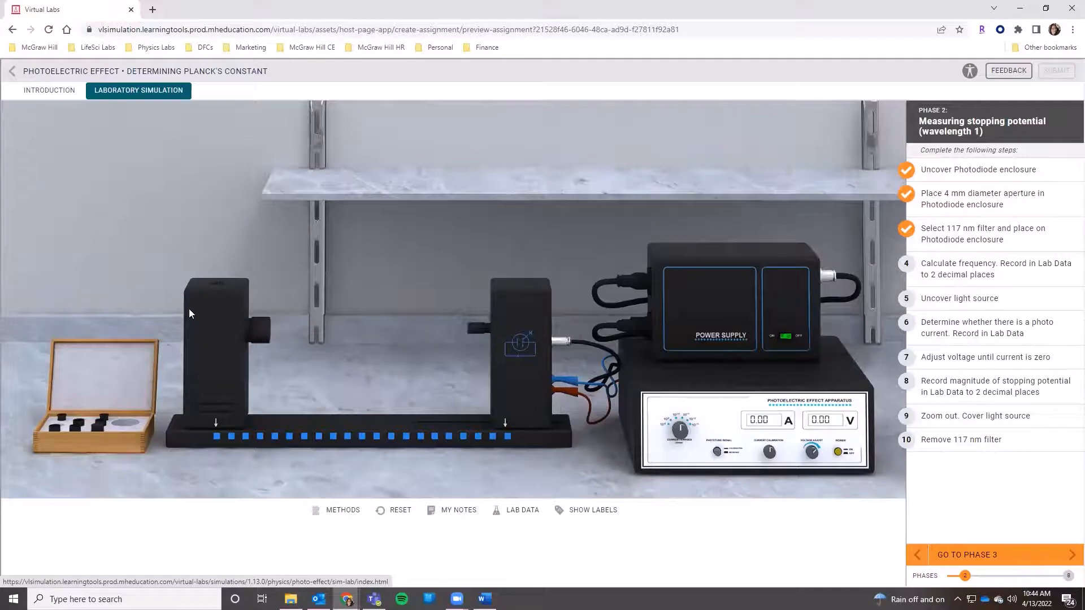
Step: Uncover the light source, and record Yes for the observed photo current at 117 nm in the lab data
{"action": "left_click", "coordinate": [262, 331]}
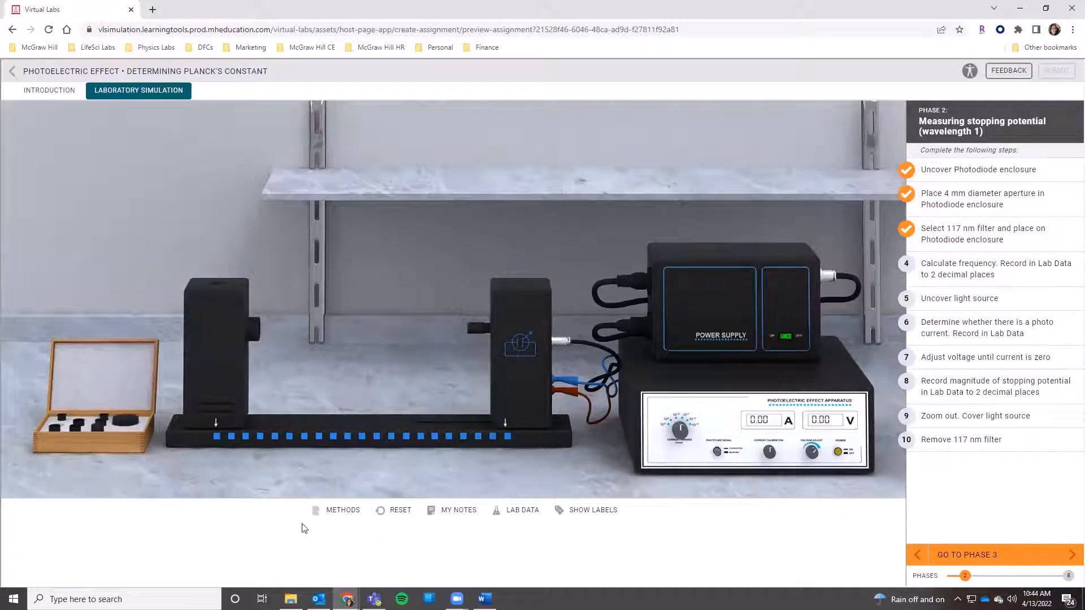
{"action": "left_click", "coordinate": [754, 441]}
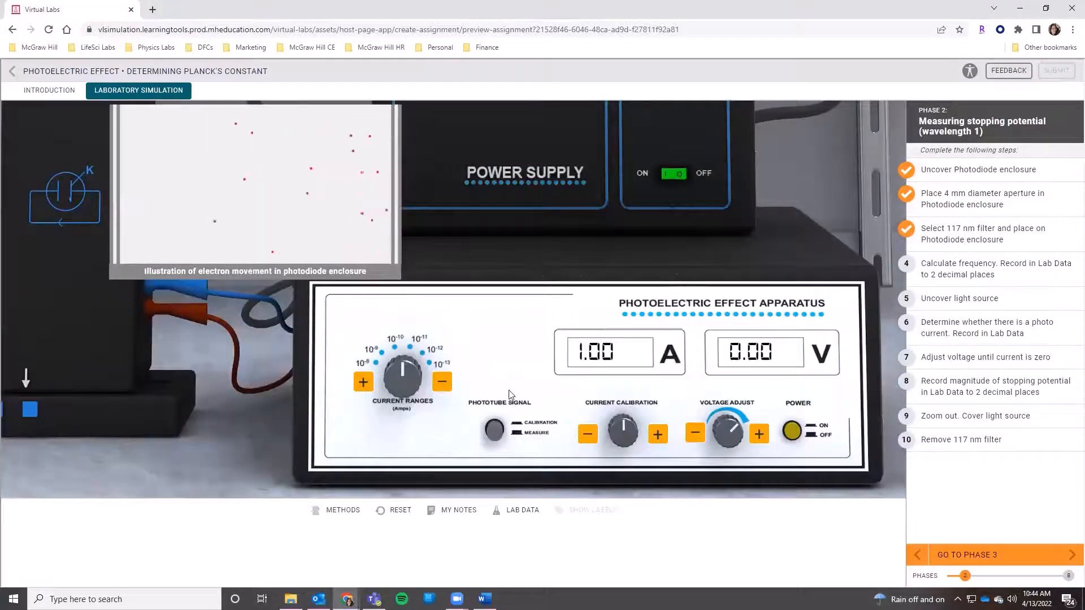
{"action": "left_click", "coordinate": [518, 510]}
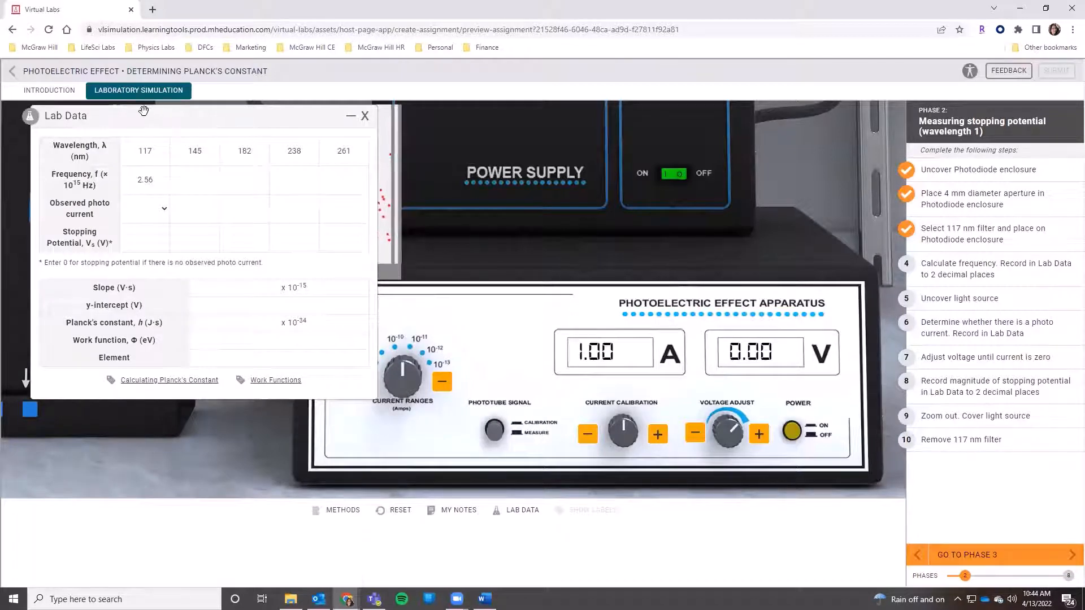
{"action": "left_click_drag", "start_coordinate": [143, 113], "coordinate": [556, 236]}
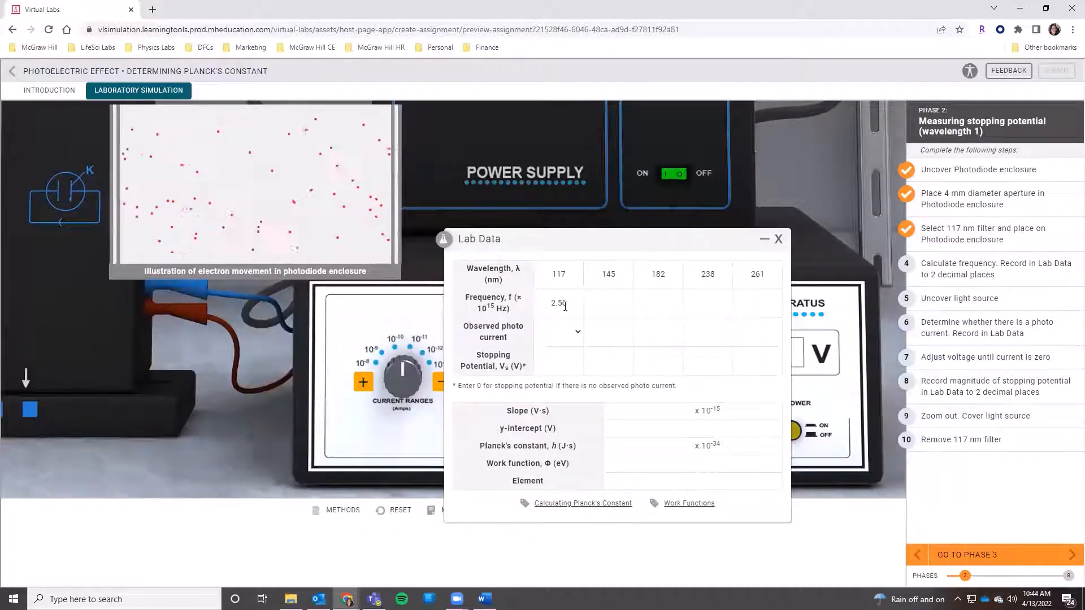
{"action": "left_click", "coordinate": [578, 333]}
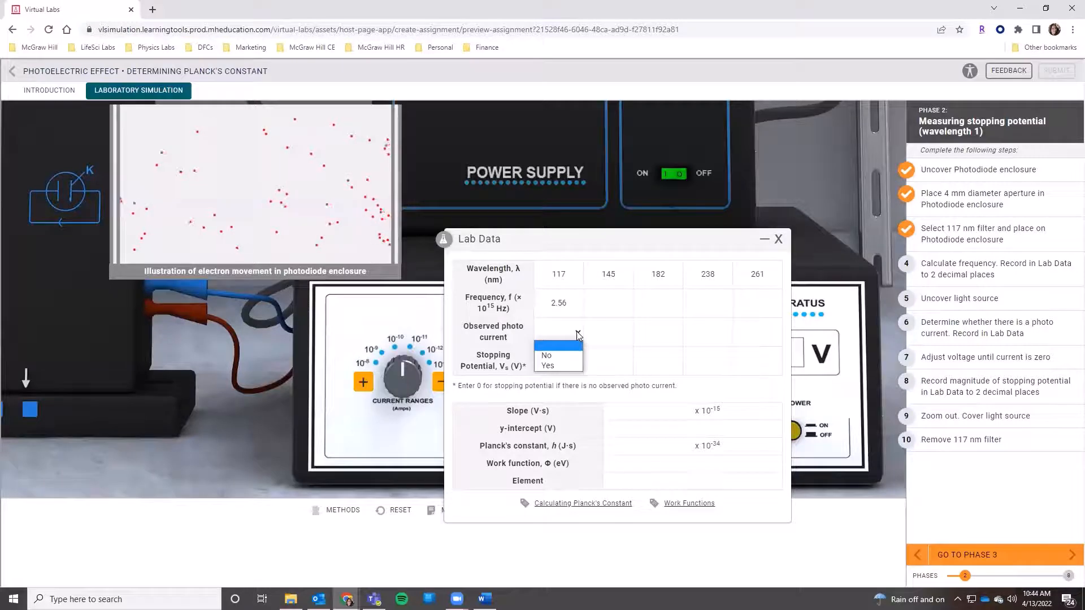
{"action": "left_click", "coordinate": [547, 366]}
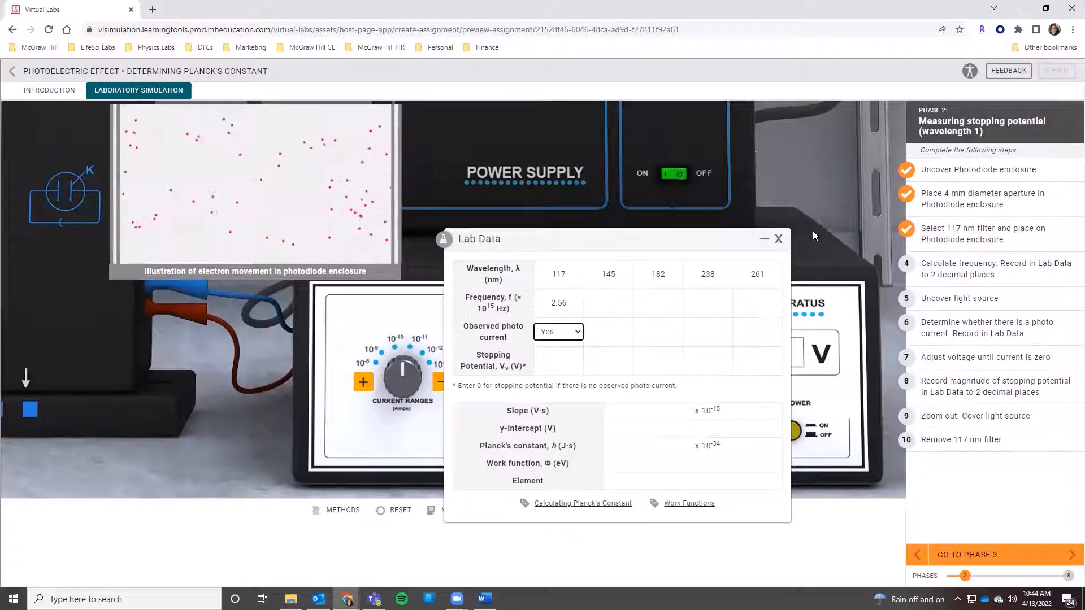
{"action": "left_click", "coordinate": [779, 241]}
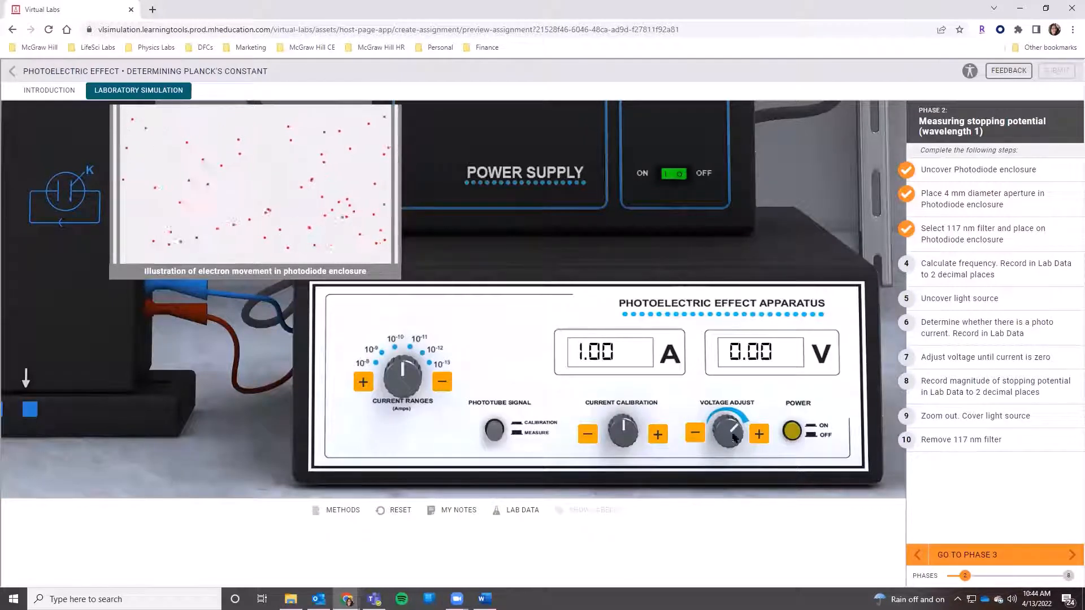
Step: Adjust the photoelectric effect apparatus voltage to -5.60 V, bringing the current to zero
{"action": "left_click_drag", "start_coordinate": [695, 436], "coordinate": [696, 438]}
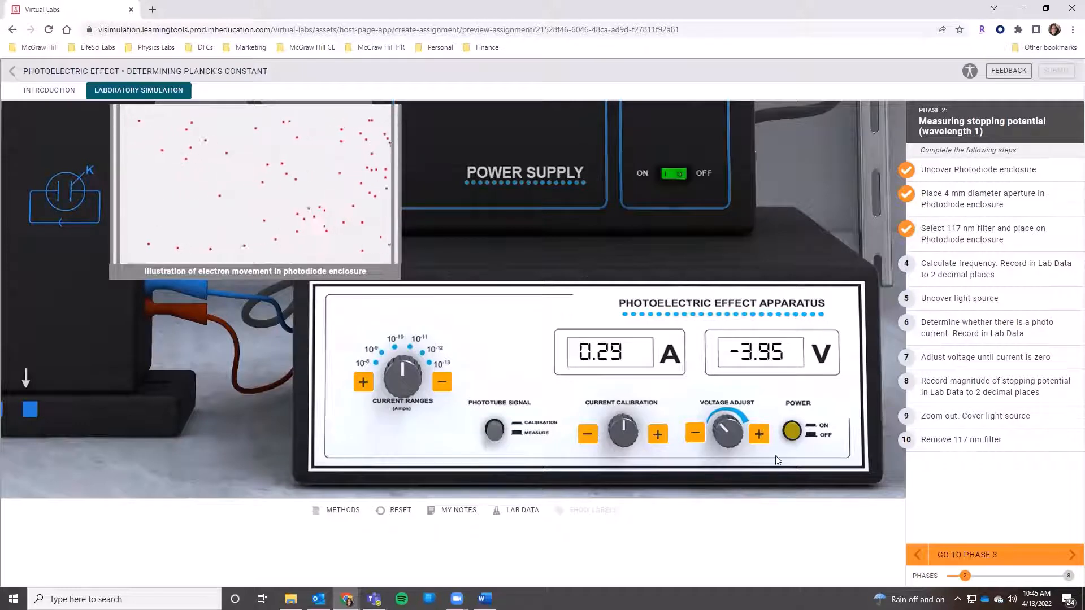
{"action": "left_click_drag", "start_coordinate": [695, 438], "coordinate": [695, 438]}
{"action": "left_click", "coordinate": [761, 440]}
{"action": "left_click", "coordinate": [761, 436]}
{"action": "left_click", "coordinate": [695, 438]}
{"action": "left_click", "coordinate": [696, 435]}
Step: Record 5.60 as the stopping potential for the 117 nm wavelength in the lab data
{"action": "left_click", "coordinate": [517, 510]}
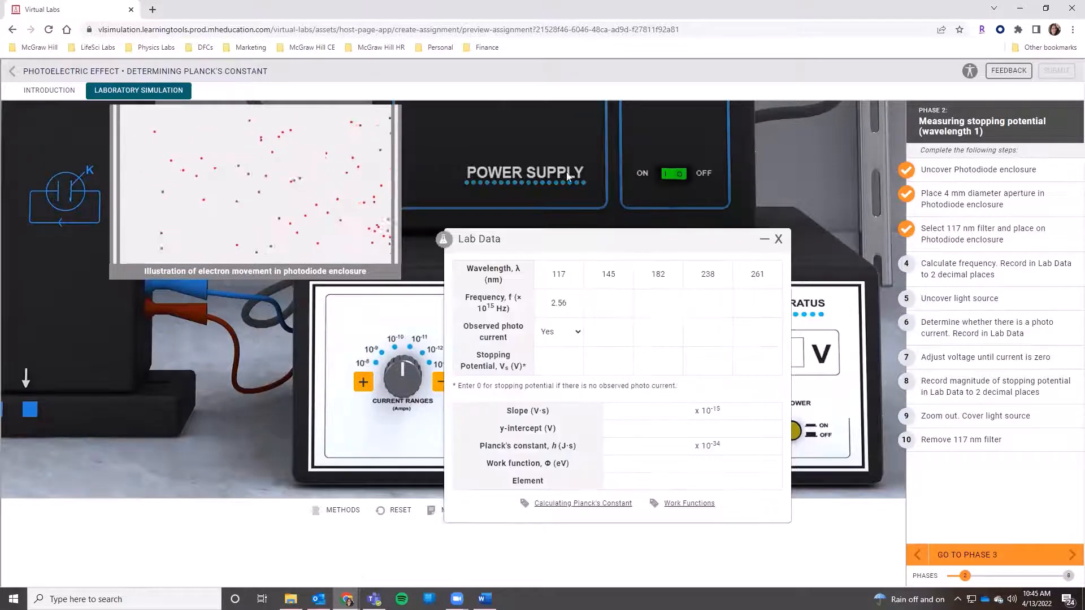
{"action": "left_click_drag", "start_coordinate": [452, 242], "coordinate": [89, 110]}
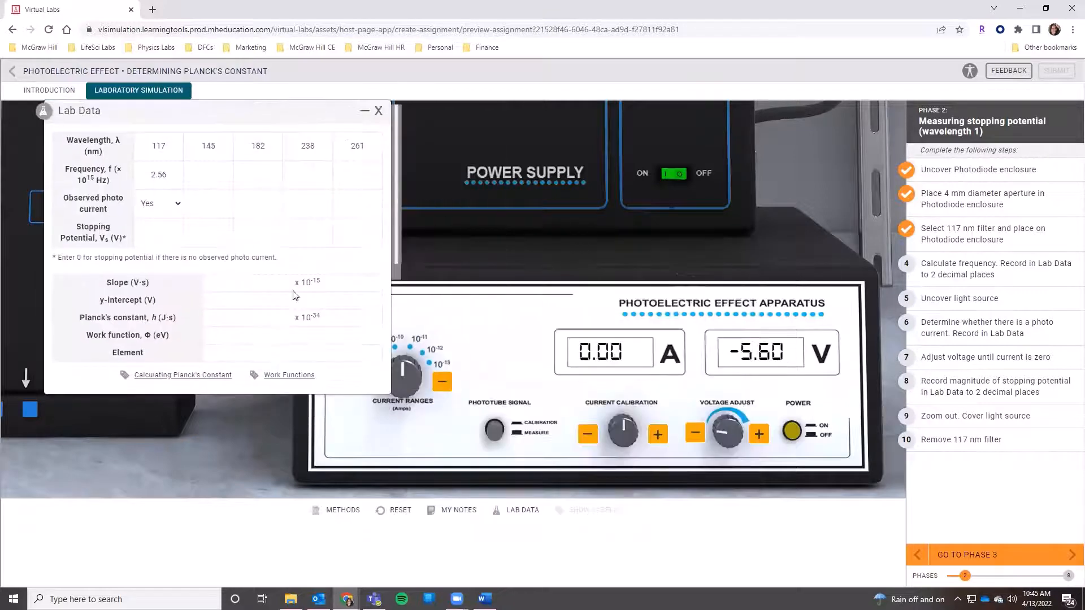
{"action": "key", "text": "Tab"}
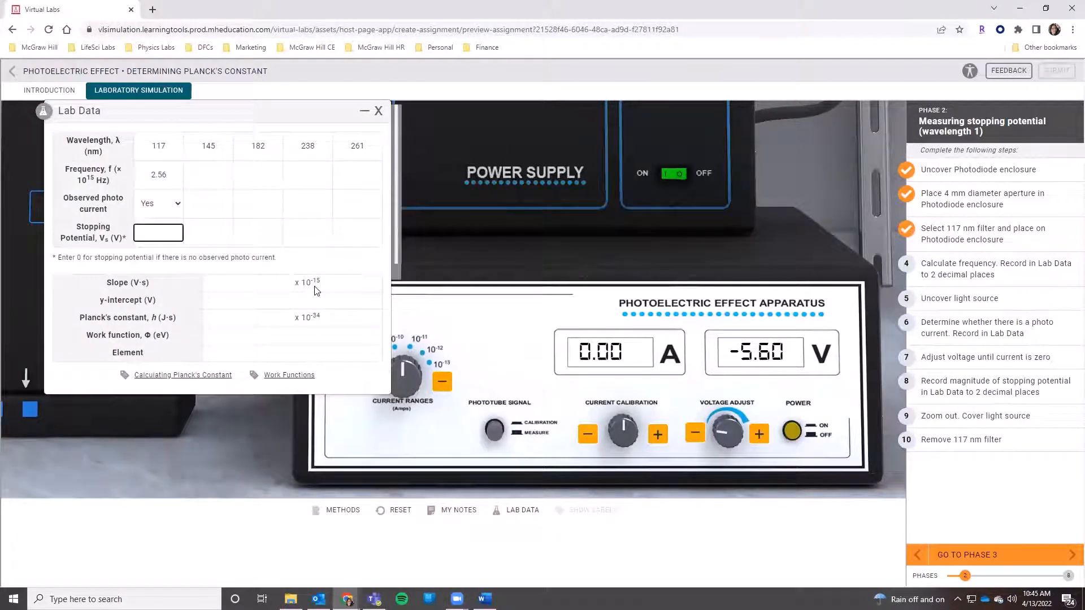
{"action": "type", "text": "5.60"}
{"action": "left_click", "coordinate": [378, 110]}
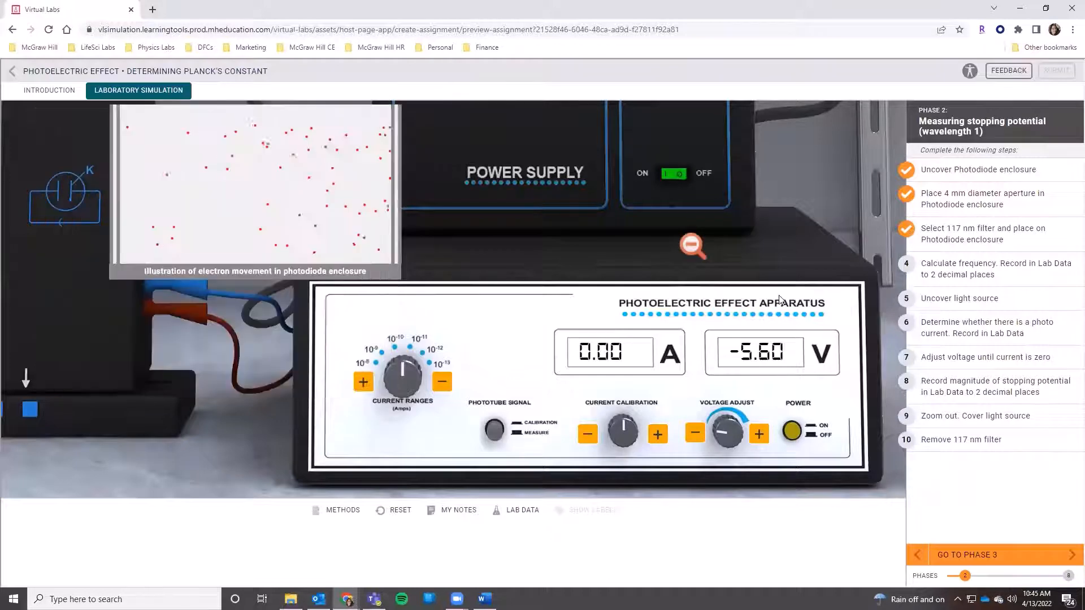
Step: Cover the light source with the lamp cap, and remove the 117 nm filter from the photodiode enclosure
{"action": "left_click", "coordinate": [692, 244]}
{"action": "left_click", "coordinate": [135, 422]}
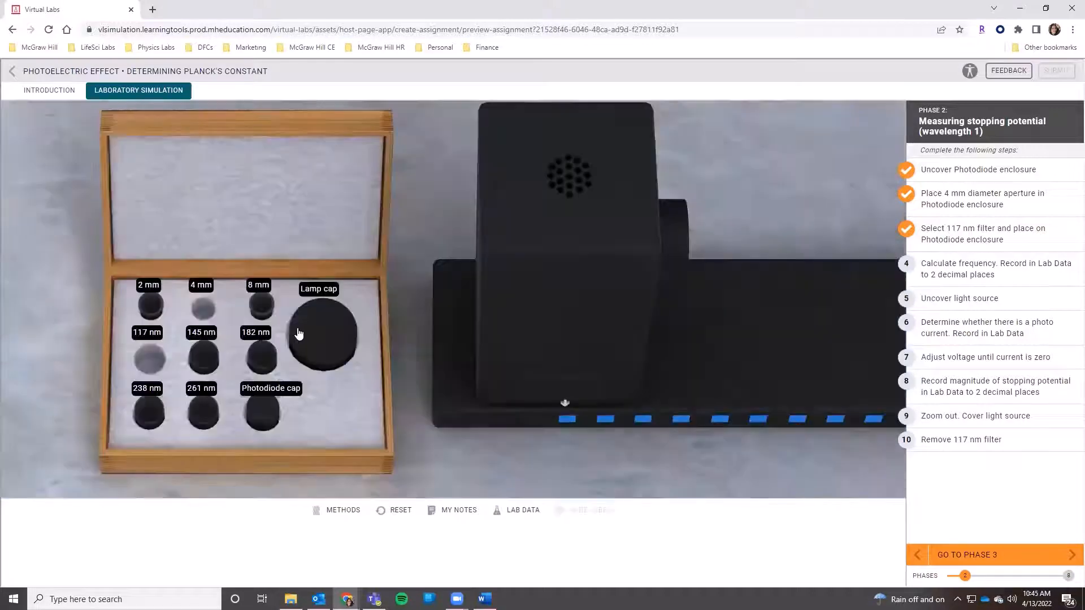
{"action": "left_click", "coordinate": [299, 334]}
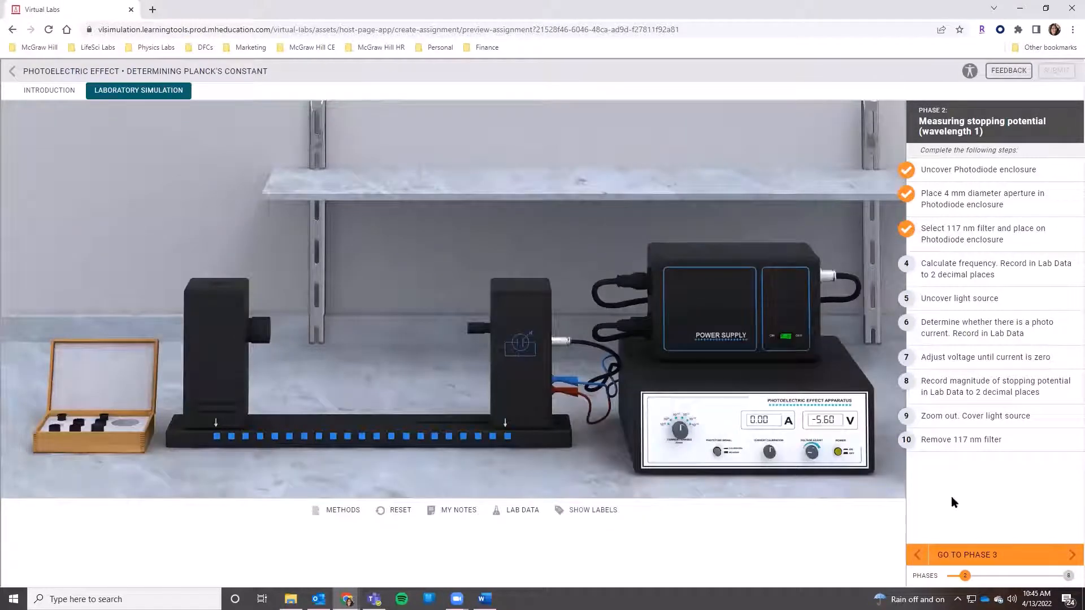
{"action": "left_click", "coordinate": [479, 330]}
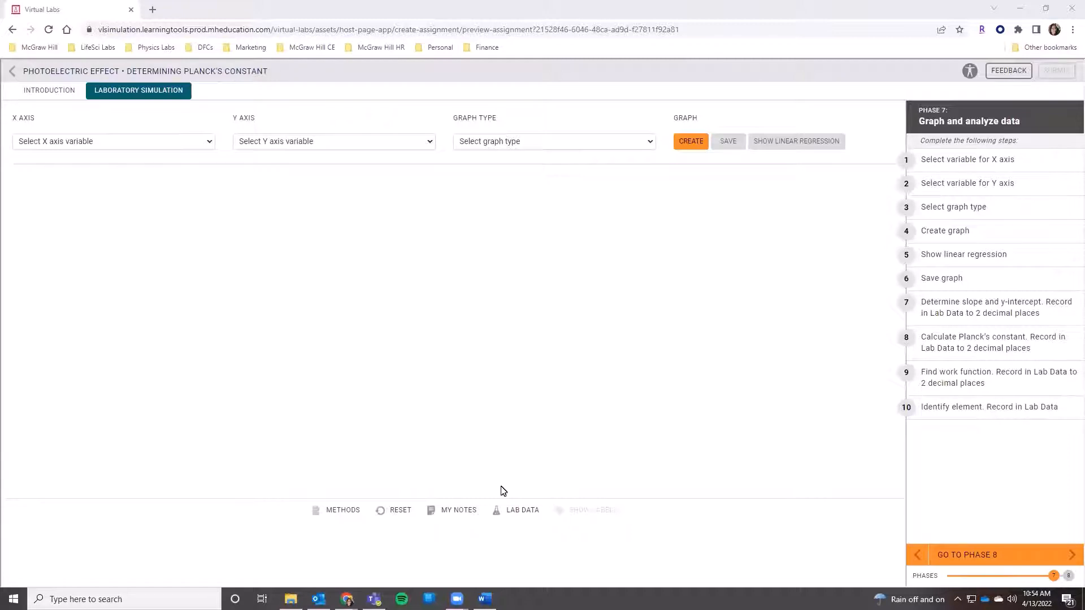
Step: Check the frequencies, photo currents and stopping potentials recorded in the lab data for all five wavelengths
{"action": "left_click", "coordinate": [523, 512]}
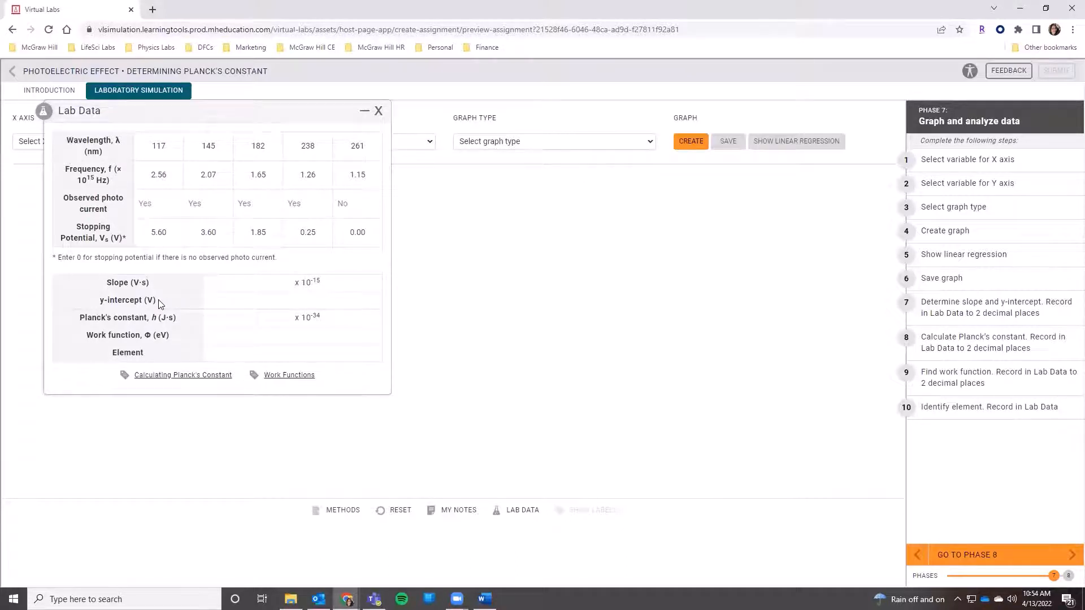
{"action": "left_click", "coordinate": [378, 112]}
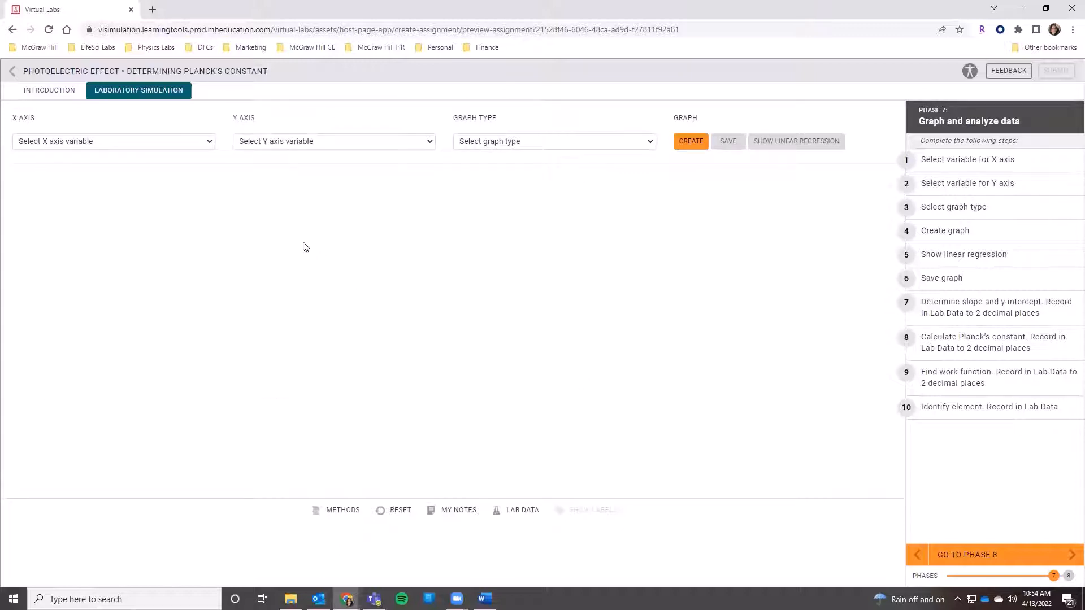
Step: Create a scatter plot graph with Frequency on the X axis and Stopping Potential (V) on the Y axis, and show its linear regression
{"action": "left_click", "coordinate": [208, 142]}
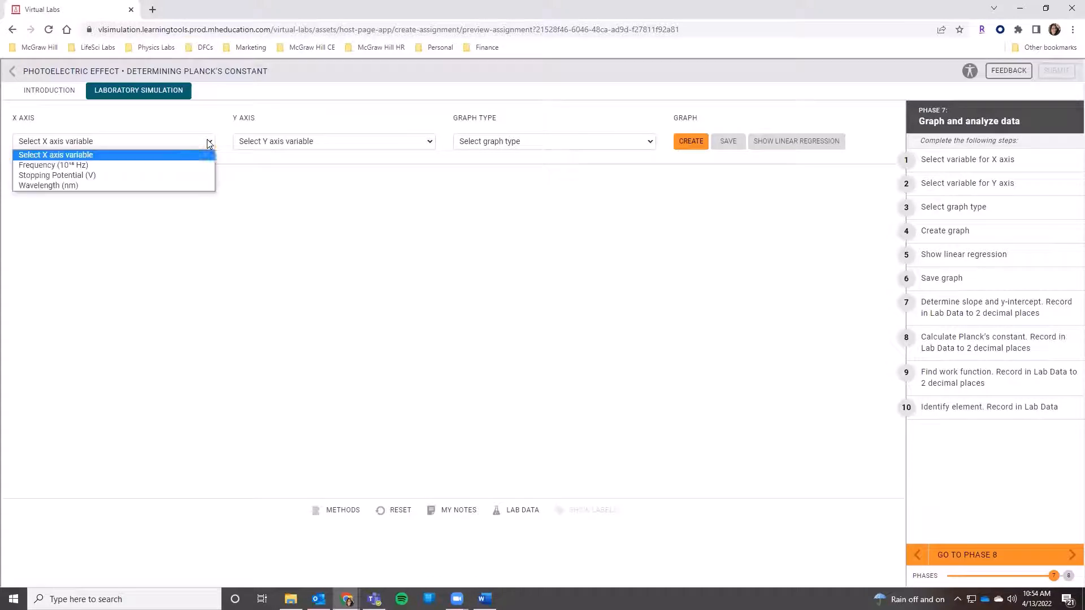
{"action": "left_click", "coordinate": [132, 166]}
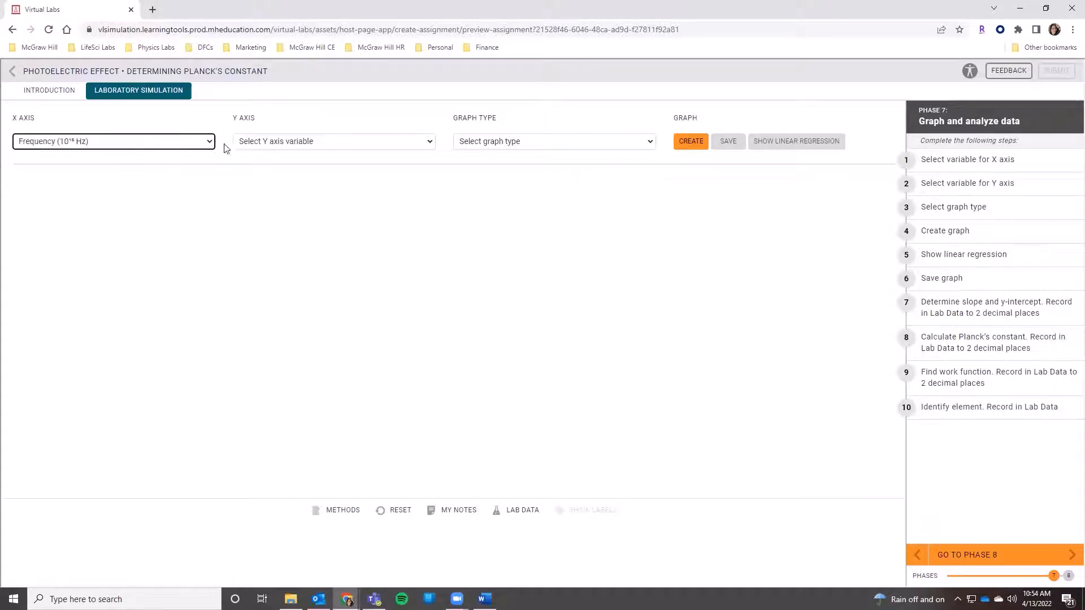
{"action": "left_click", "coordinate": [264, 142]}
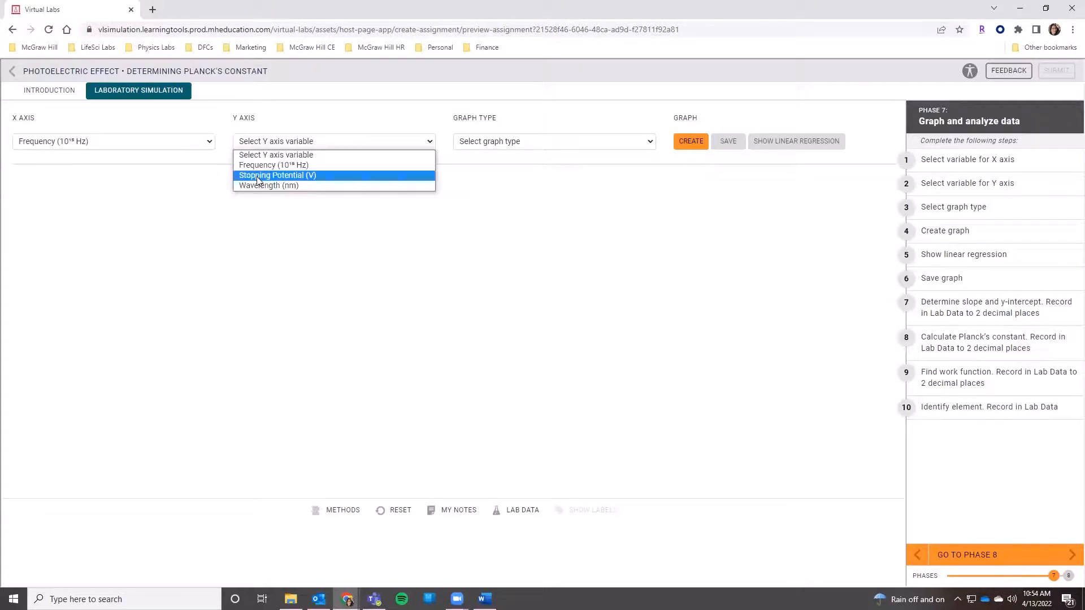
{"action": "left_click", "coordinate": [258, 176]}
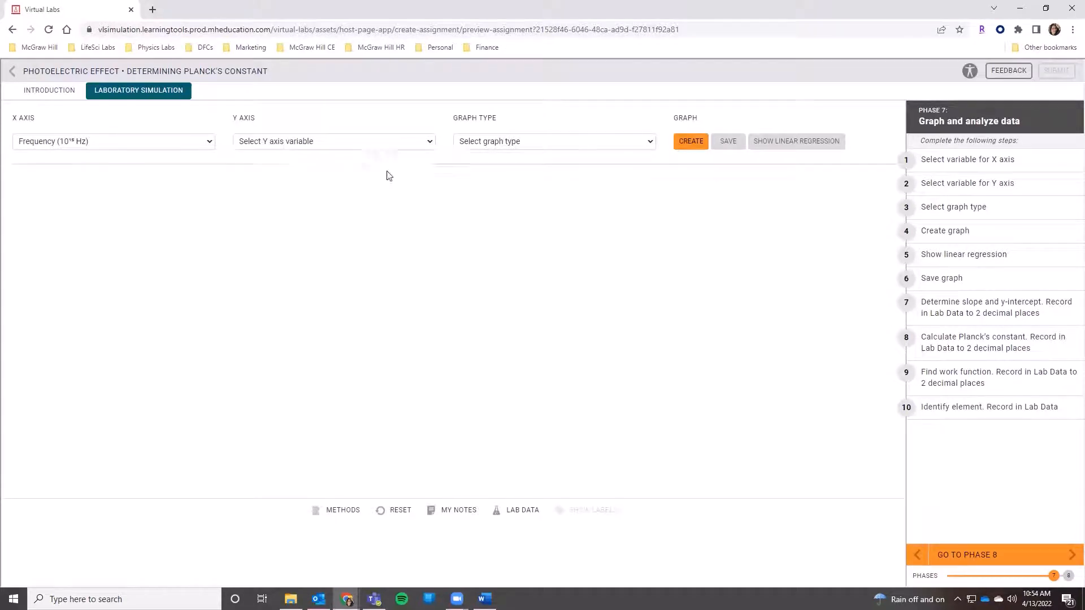
{"action": "left_click", "coordinate": [497, 142]}
{"action": "left_click", "coordinate": [491, 185]}
{"action": "left_click", "coordinate": [691, 141]}
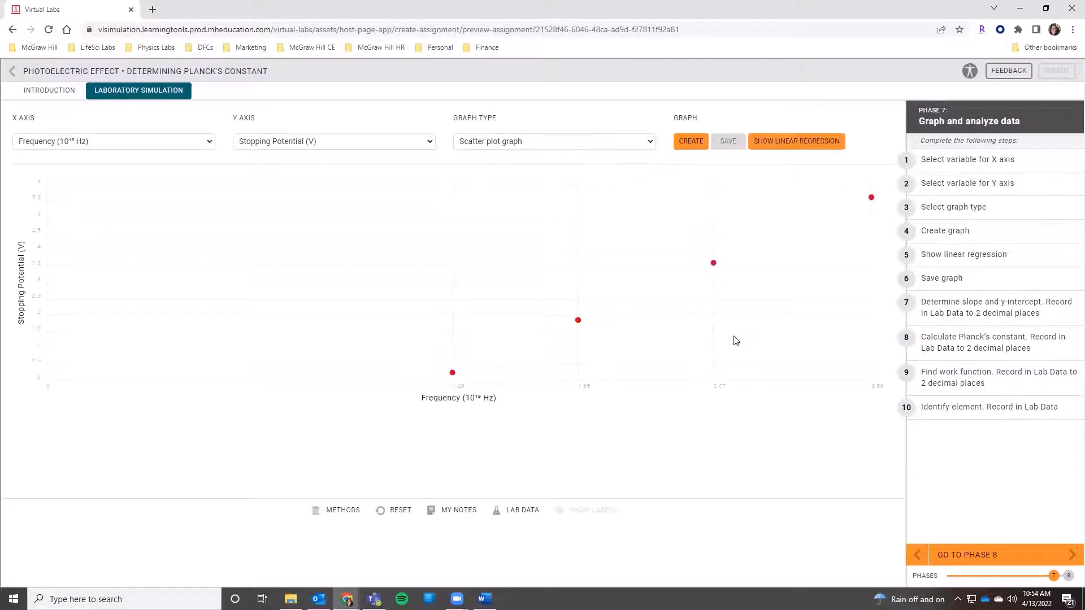
{"action": "left_click", "coordinate": [792, 142]}
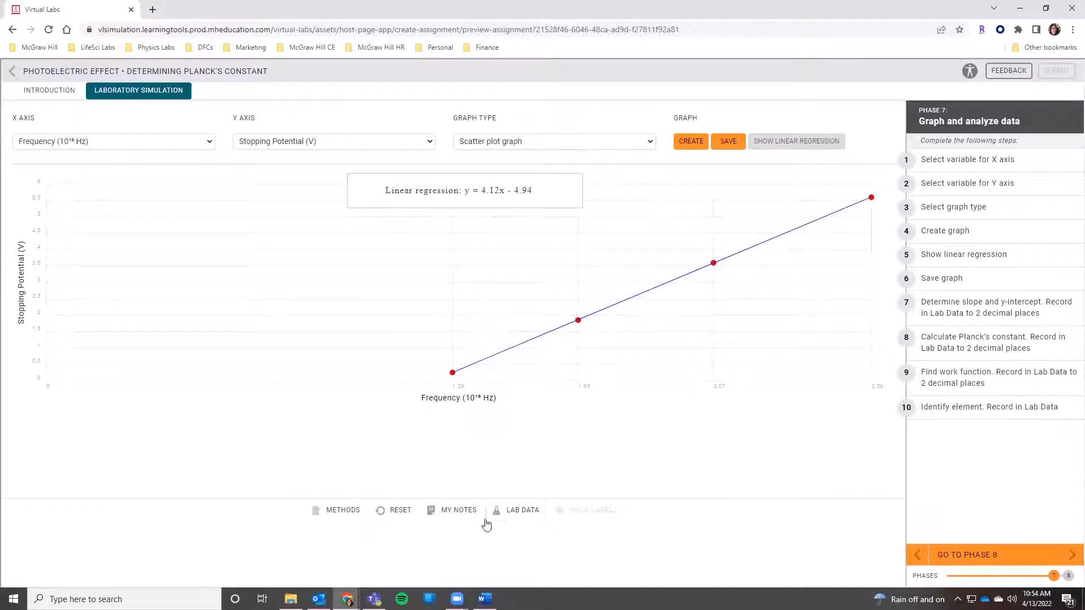
Step: Record a slope of 4.12 and a y-intercept of -4.94 in the lab data
{"action": "left_click", "coordinate": [515, 510]}
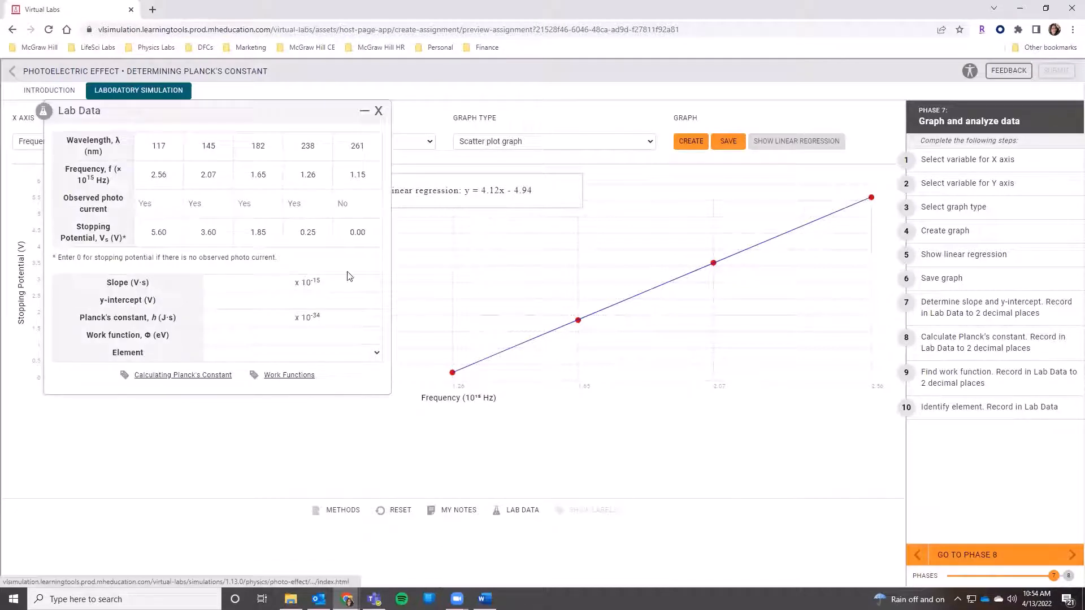
{"action": "left_click", "coordinate": [277, 279]}
{"action": "type", "text": "4.12"}
{"action": "left_click", "coordinate": [328, 300]}
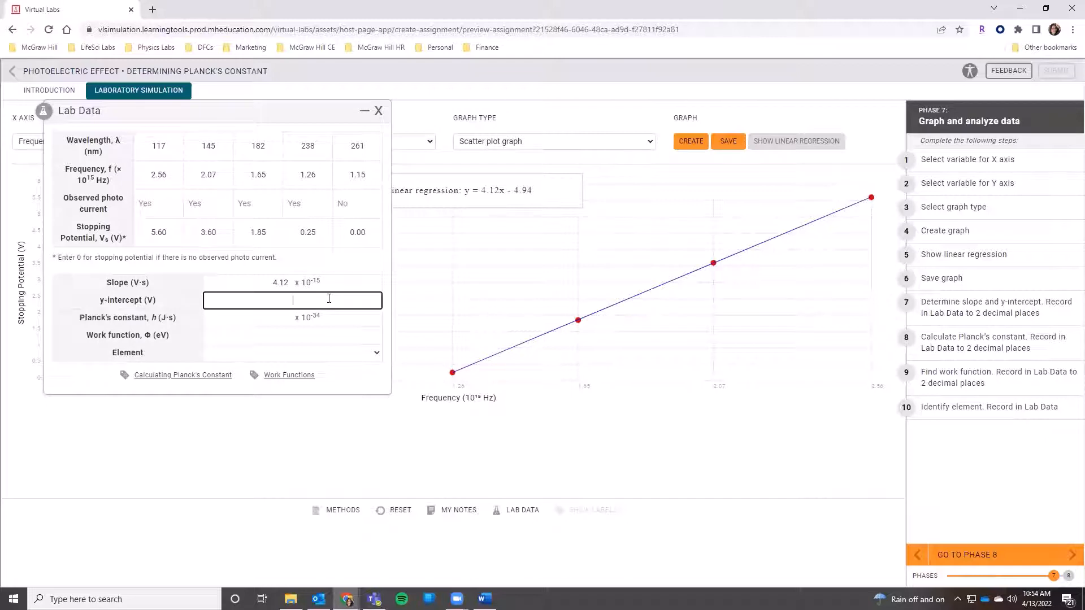
{"action": "type", "text": "-4.94"}
Step: Consult the Planck's constant calculation example, and enter 6.60 as Planck's constant and 4.9 as the work function in the lab data
{"action": "left_click", "coordinate": [287, 321]}
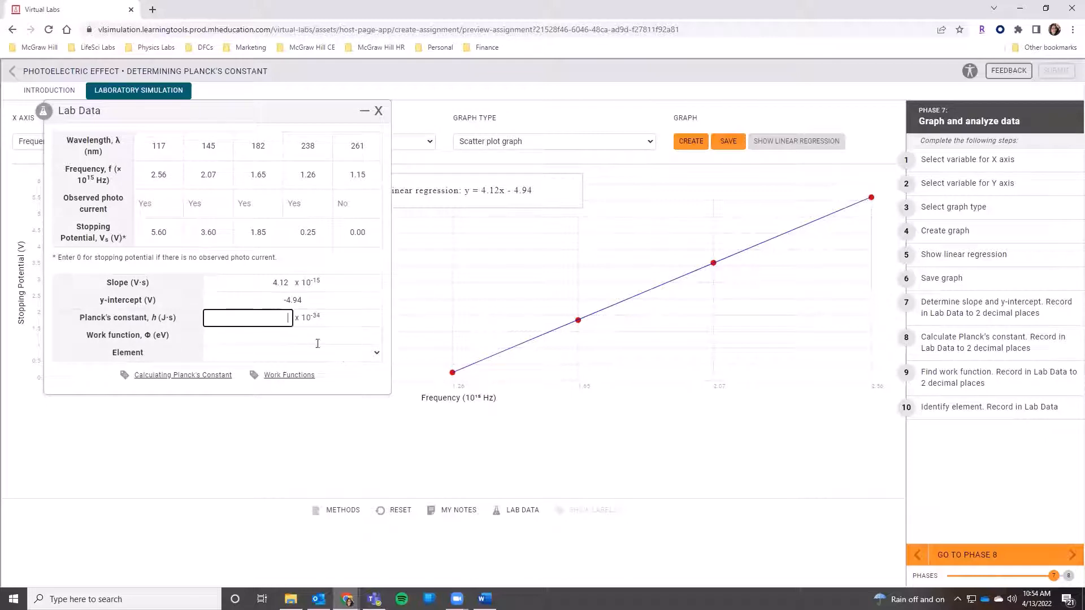
{"action": "left_click", "coordinate": [211, 376]}
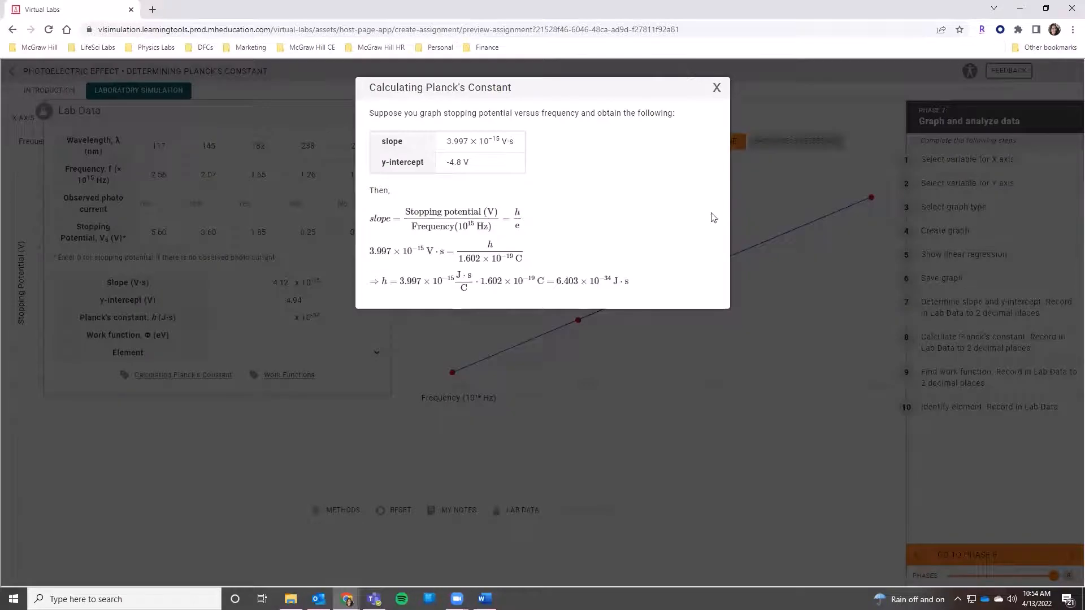
{"action": "left_click", "coordinate": [717, 88]}
{"action": "left_click", "coordinate": [310, 330]}
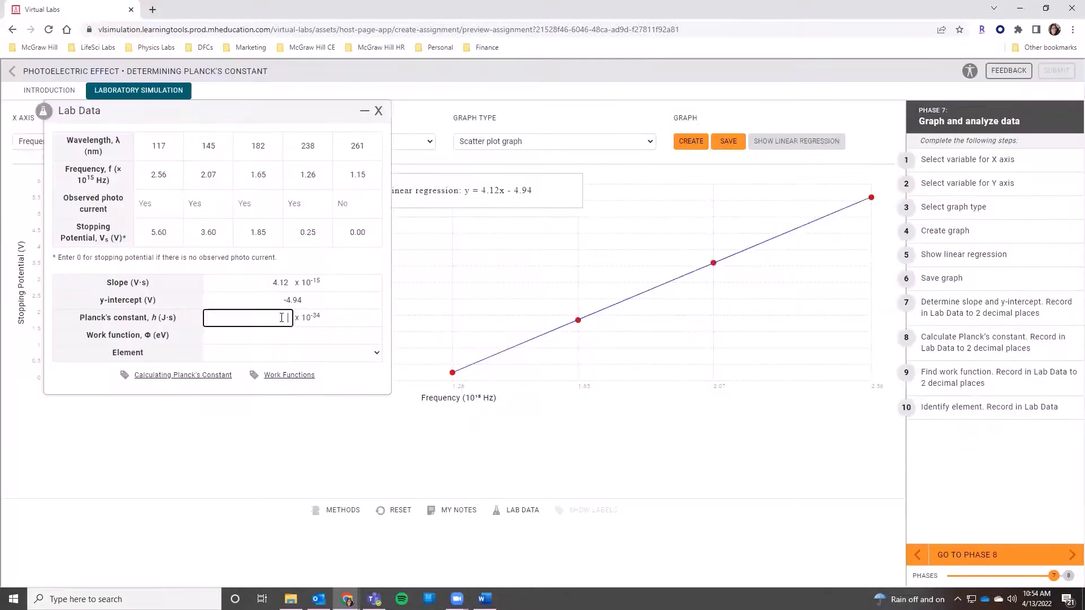
{"action": "type", "text": "6.60"}
{"action": "left_click", "coordinate": [316, 333]}
{"action": "type", "text": "4.9"}
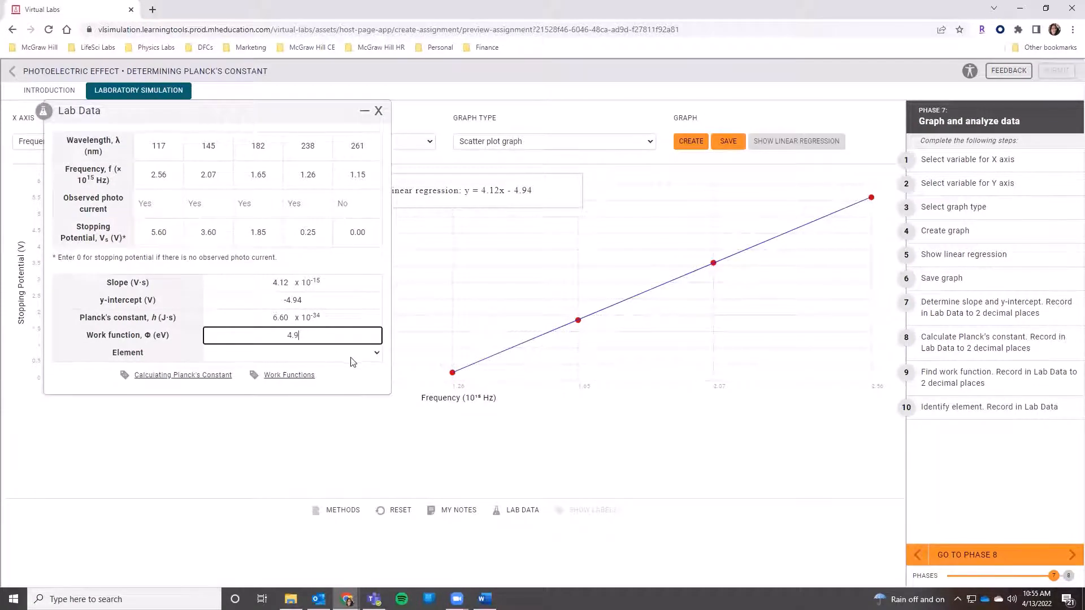
Step: Consult the work functions reference table, record Cobalt as the element in the lab data, and close the lab data
{"action": "left_click", "coordinate": [290, 375]}
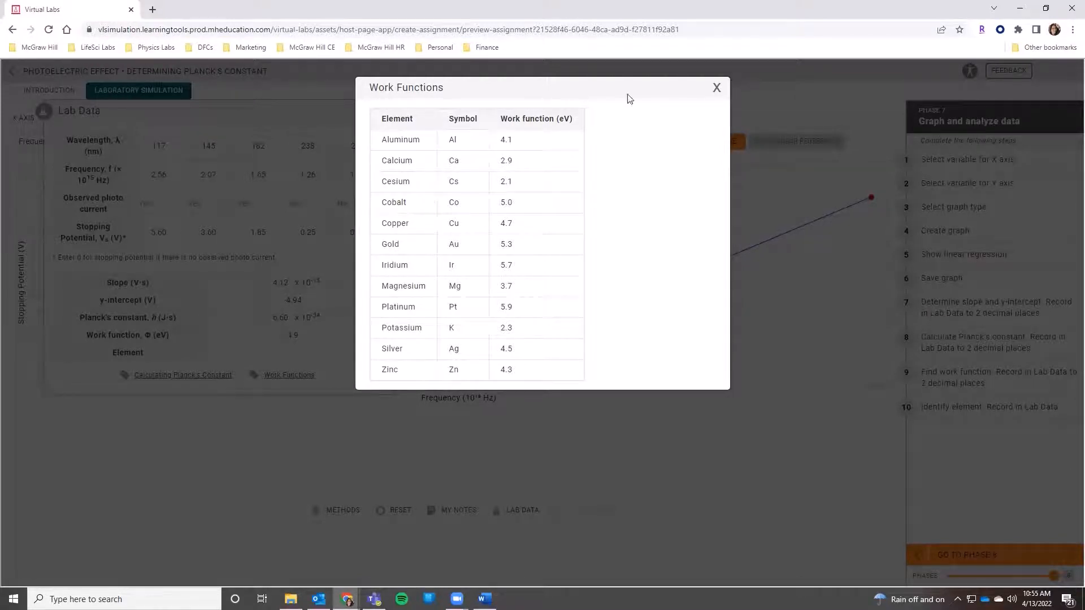
{"action": "left_click", "coordinate": [716, 89]}
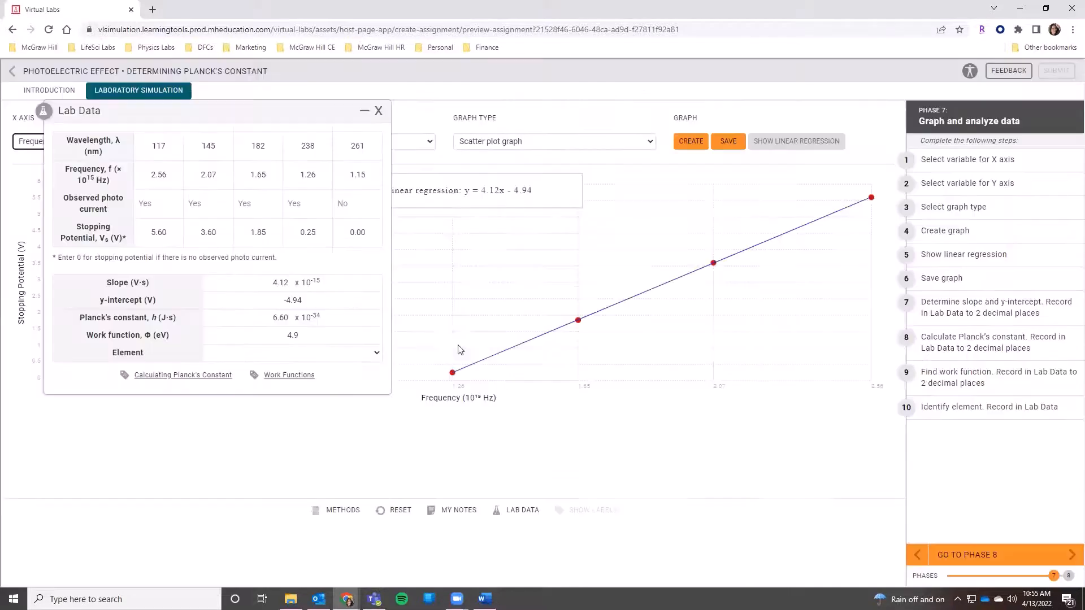
{"action": "left_click", "coordinate": [375, 353]}
{"action": "left_click", "coordinate": [218, 407]}
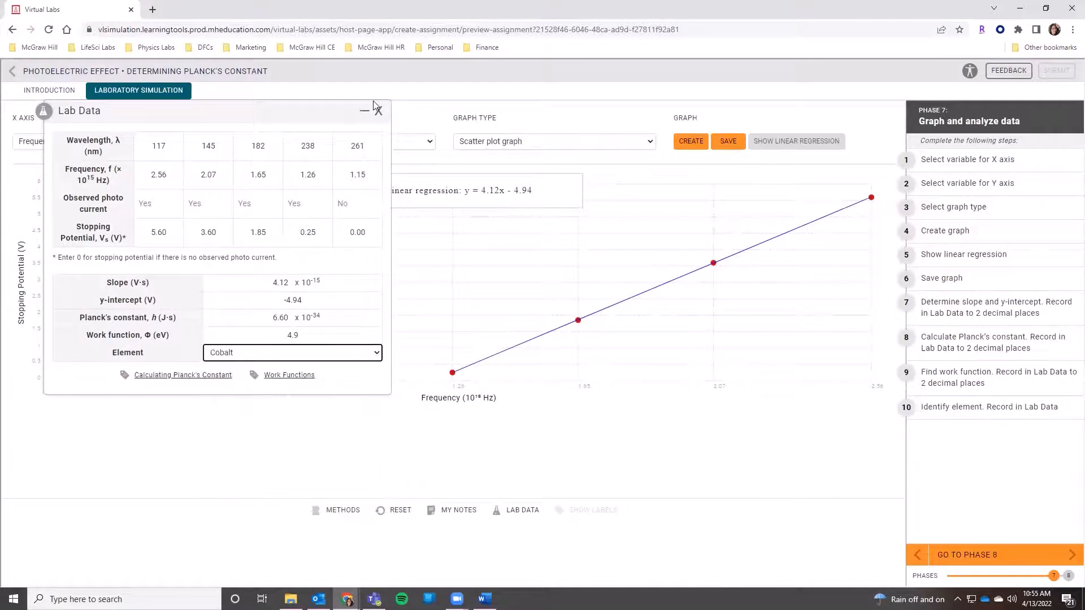
{"action": "left_click", "coordinate": [379, 111]}
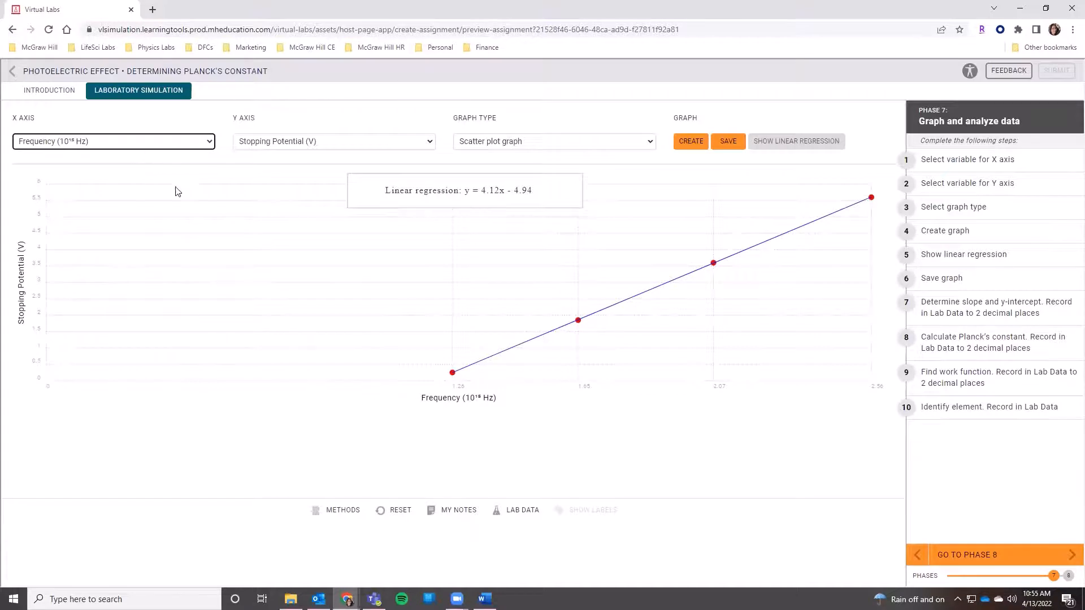
Step: Try to advance to phase 8, check which phase 7 step is incomplete, and dismiss the alert
{"action": "left_click", "coordinate": [962, 556]}
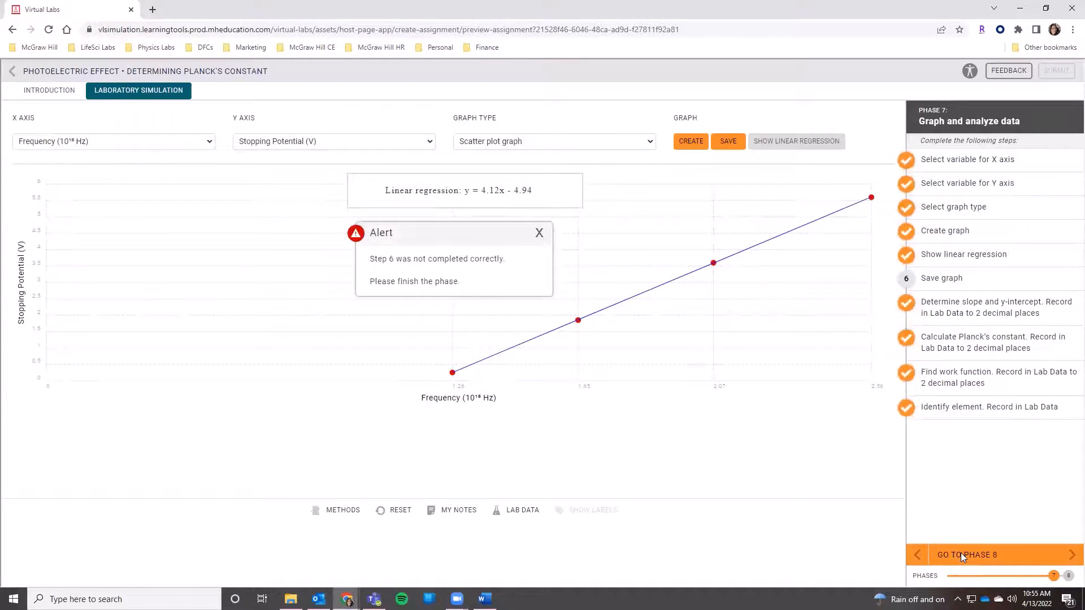
{"action": "double_click", "coordinate": [925, 278]}
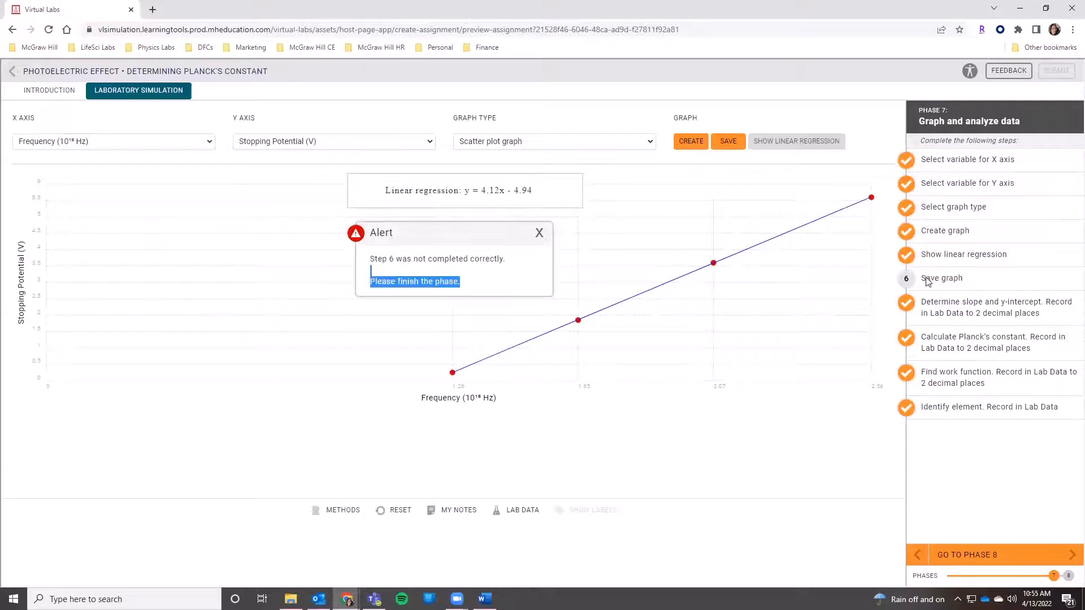
{"action": "left_click", "coordinate": [920, 279]}
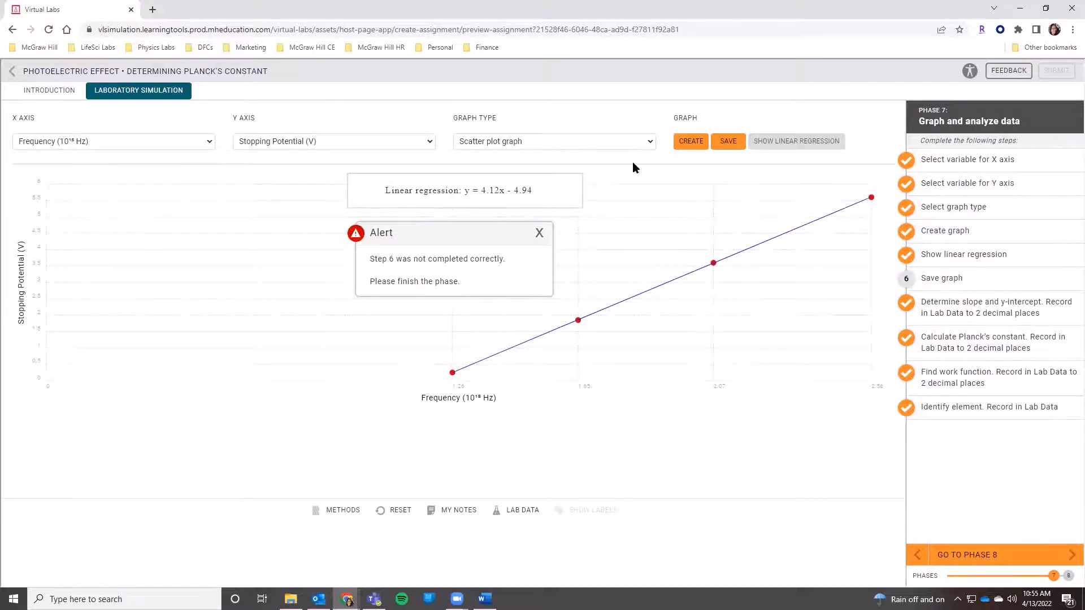
{"action": "left_click", "coordinate": [539, 233]}
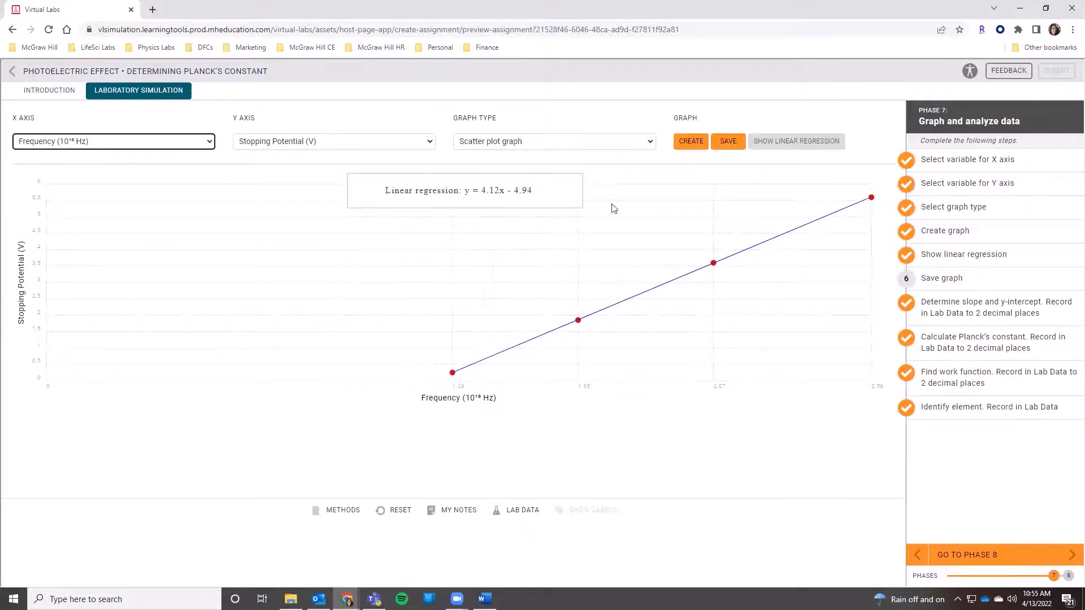
Step: Save the scatter plot graph with its linear regression and advance to phase 8
{"action": "left_click", "coordinate": [727, 144]}
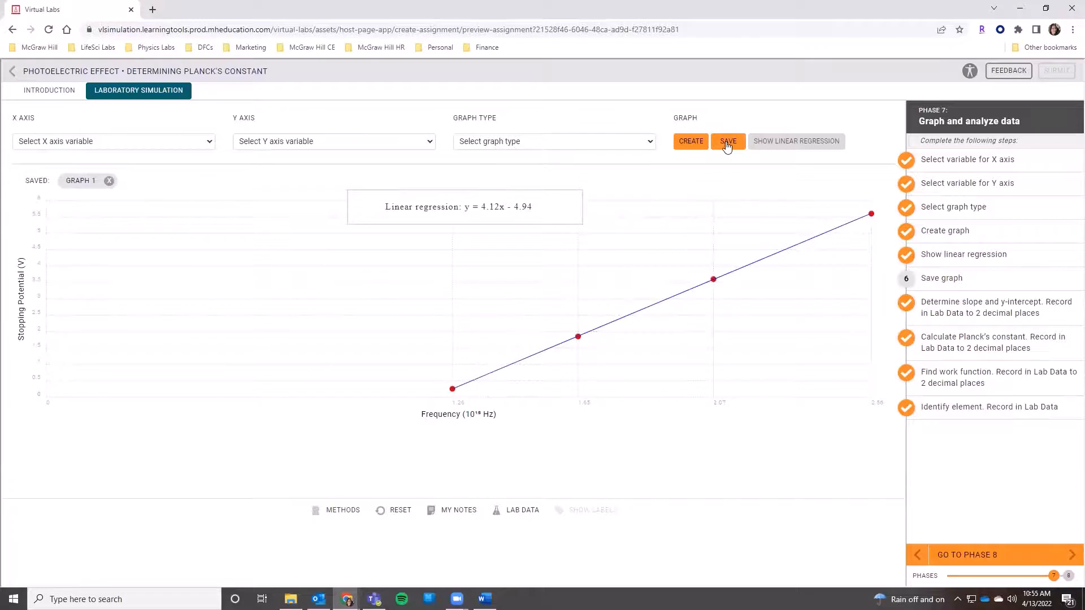
{"action": "left_click", "coordinate": [975, 560]}
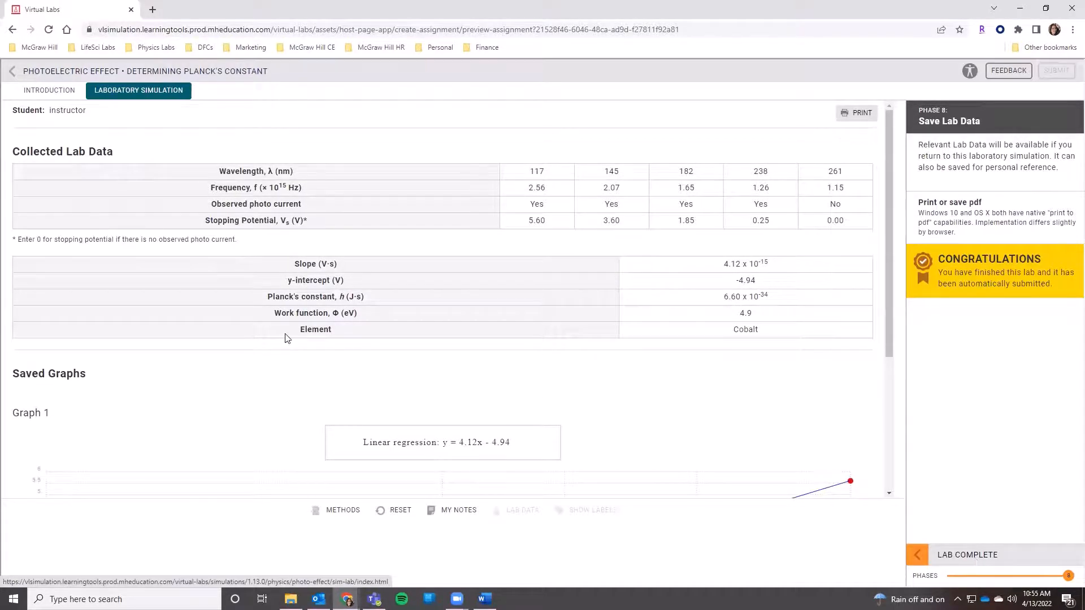
Step: Review the collected lab data tables and the saved graph in the final lab report
{"action": "left_click_drag", "start_coordinate": [523, 171], "coordinate": [845, 231]}
{"action": "left_click", "coordinate": [842, 234]}
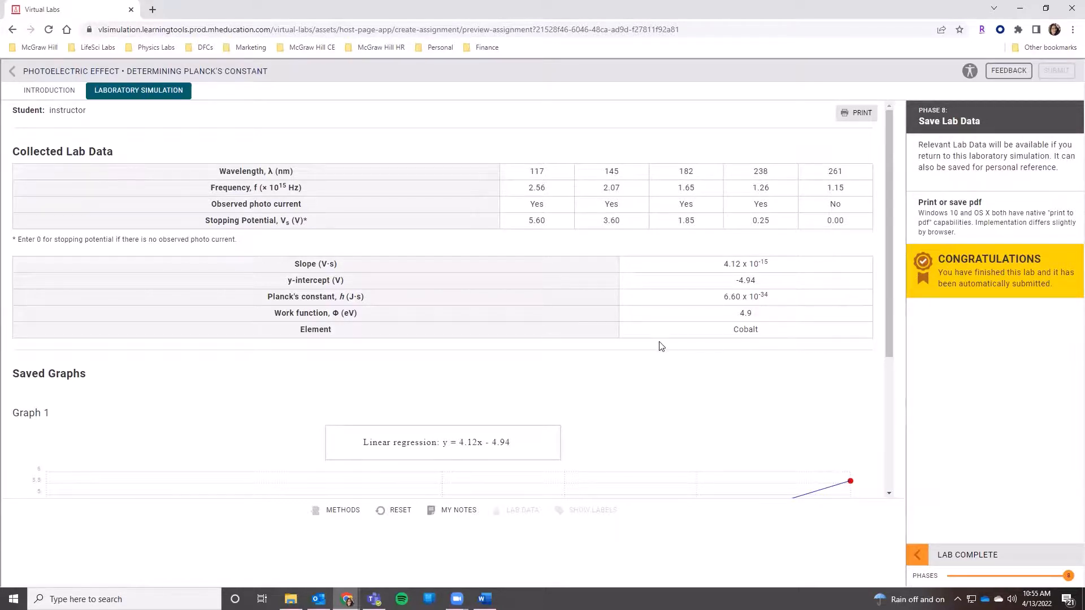
{"action": "scroll", "coordinate": [659, 346], "scroll_direction": "down", "scroll_amount": 3}
{"action": "scroll", "coordinate": [448, 387], "scroll_direction": "up", "scroll_amount": 3}
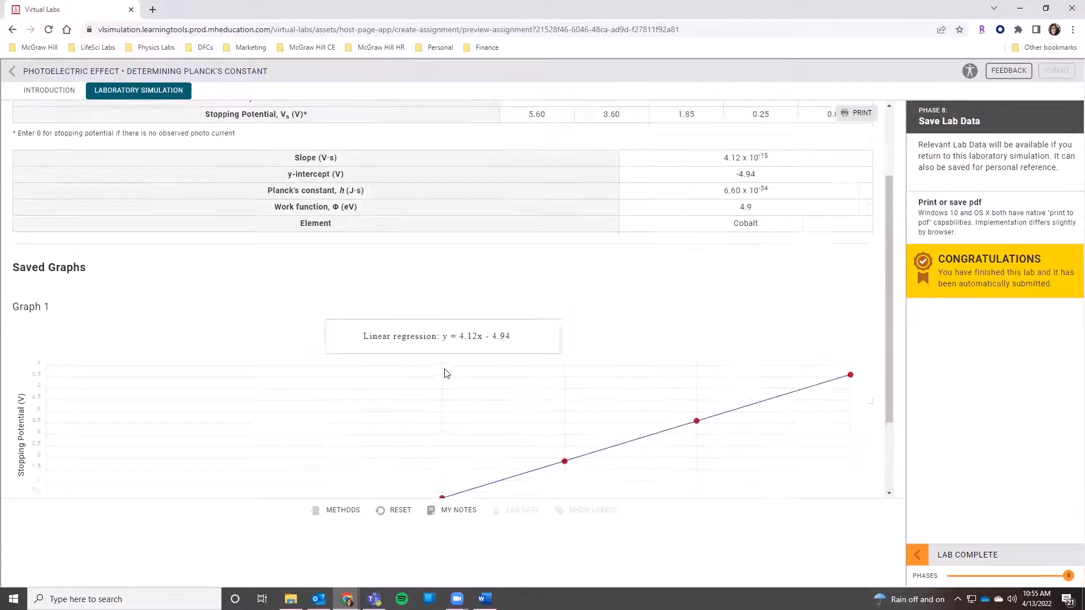
Step: Preview the lab report for printing, cancel without saving it, and check the lab completion notice
{"action": "left_click", "coordinate": [856, 113]}
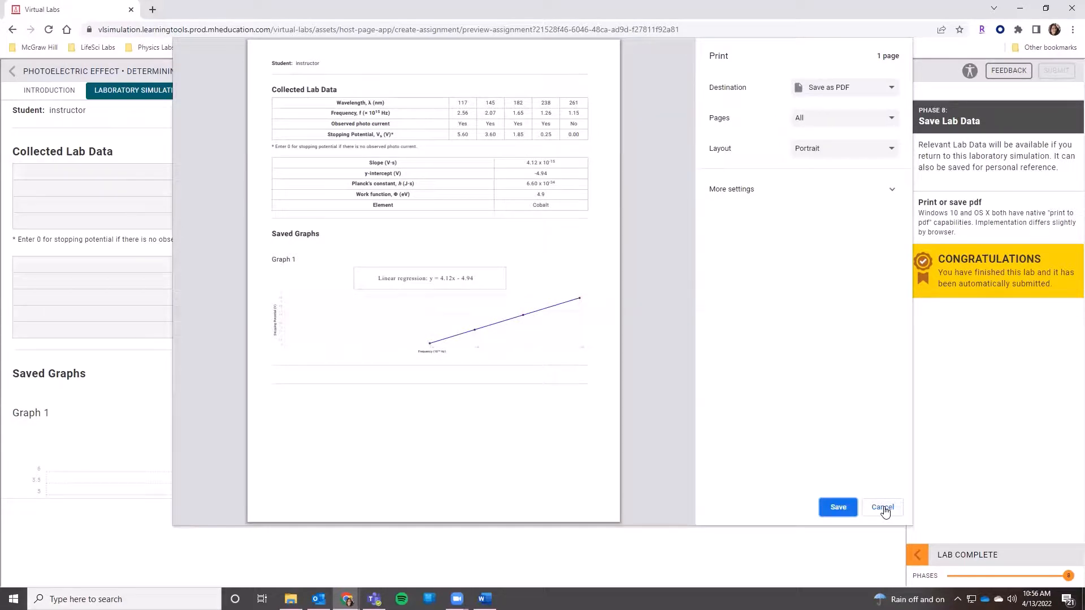
{"action": "left_click", "coordinate": [883, 508]}
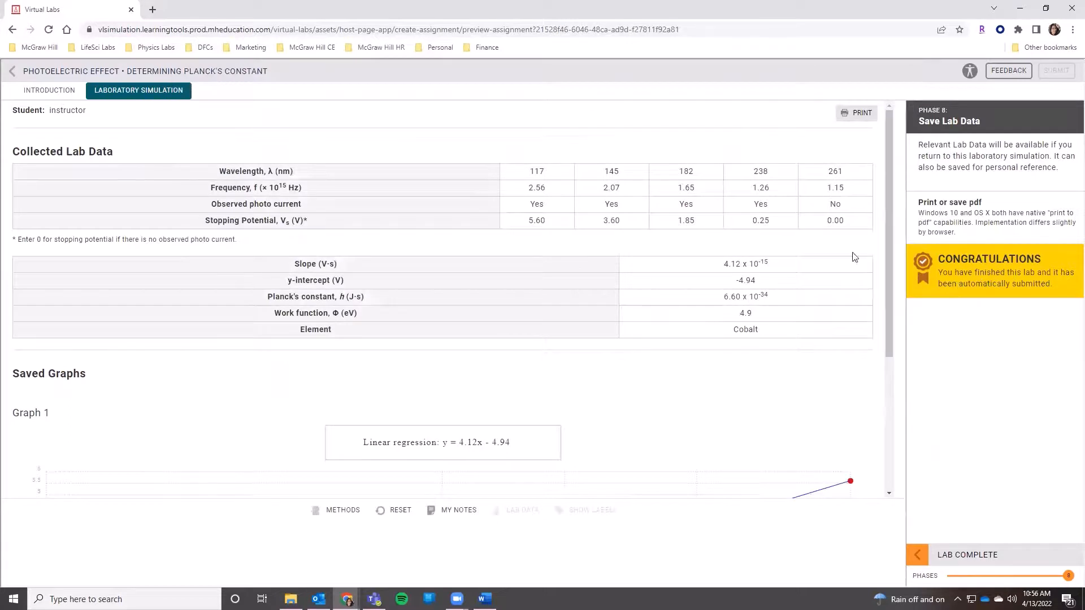
{"action": "left_click_drag", "start_coordinate": [1051, 285], "coordinate": [930, 256]}
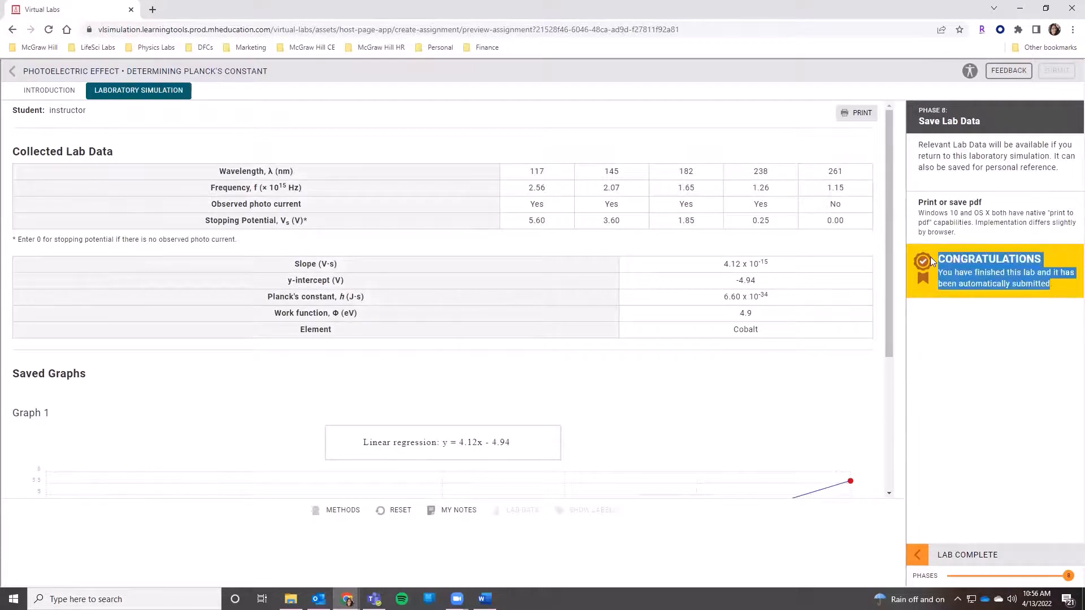
{"action": "left_click", "coordinate": [982, 328]}
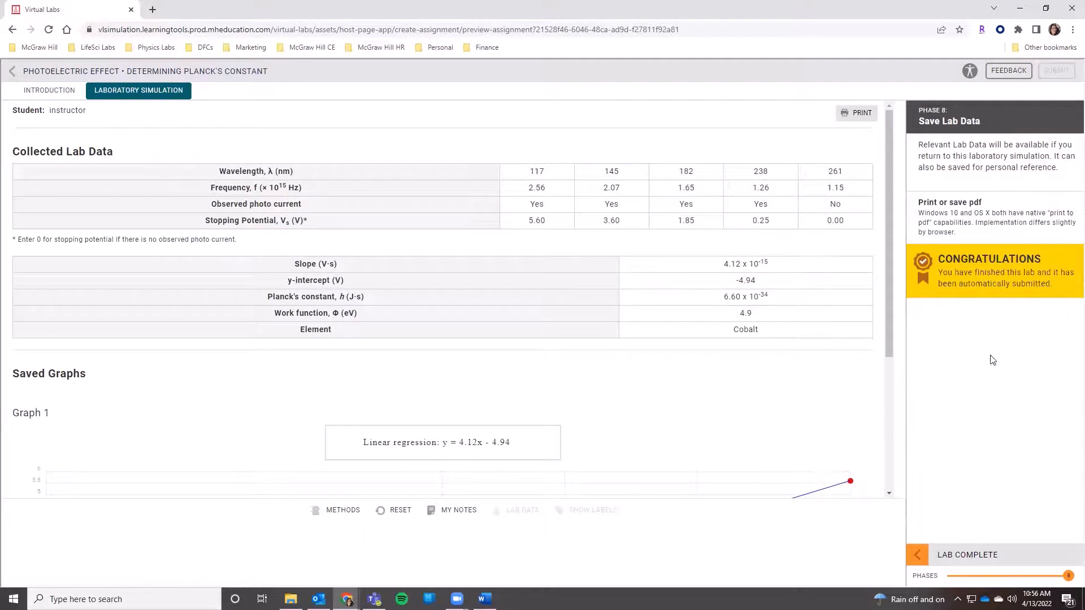